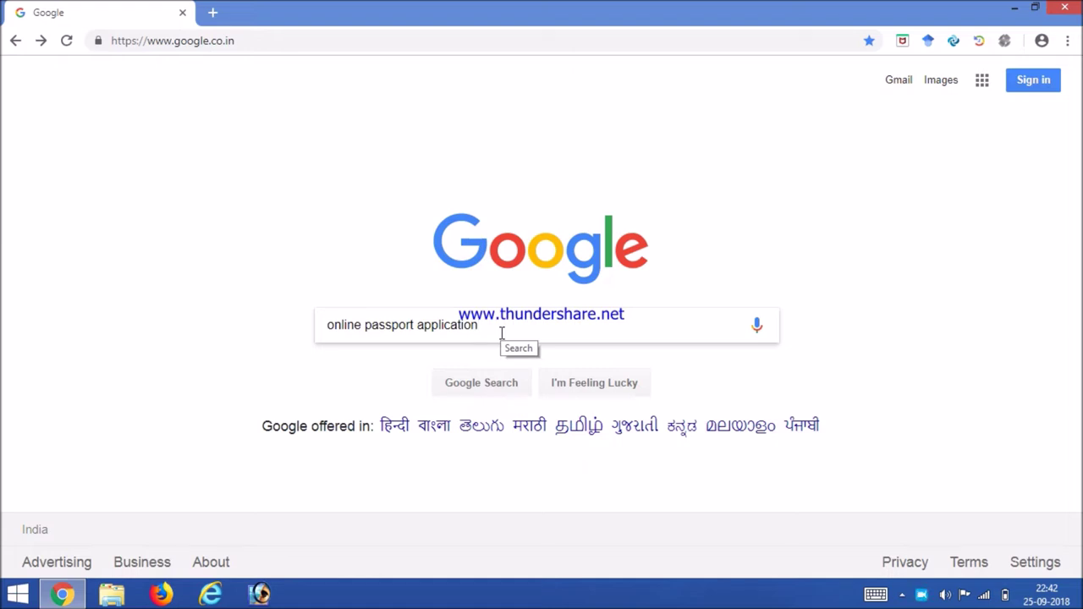
Step: Search for the online passport application and open the passportindia.gov.in 'Online Form Submission' result
key(Return)
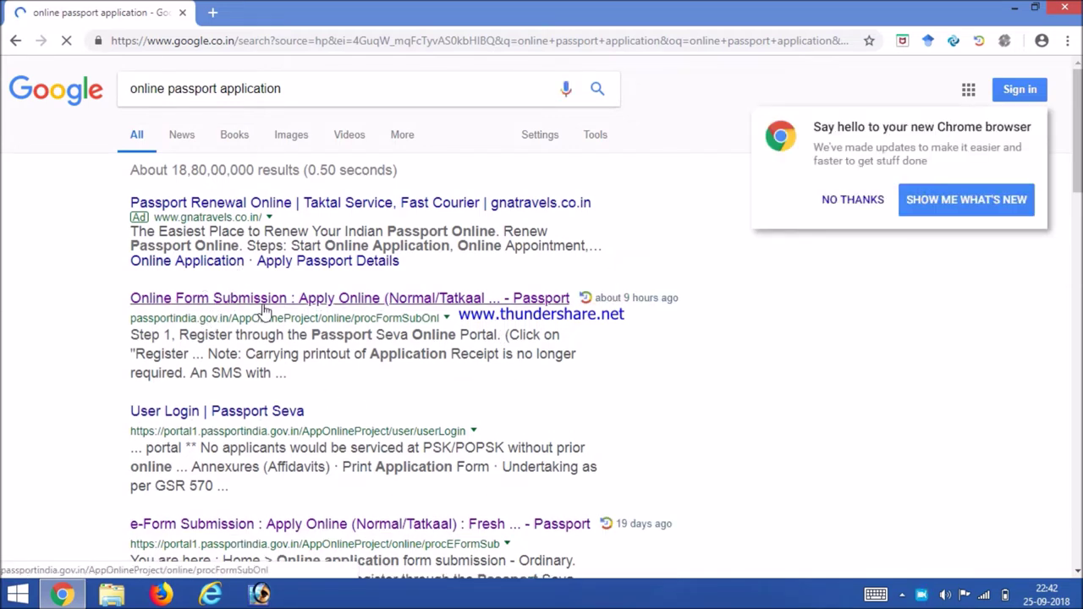
click(217, 302)
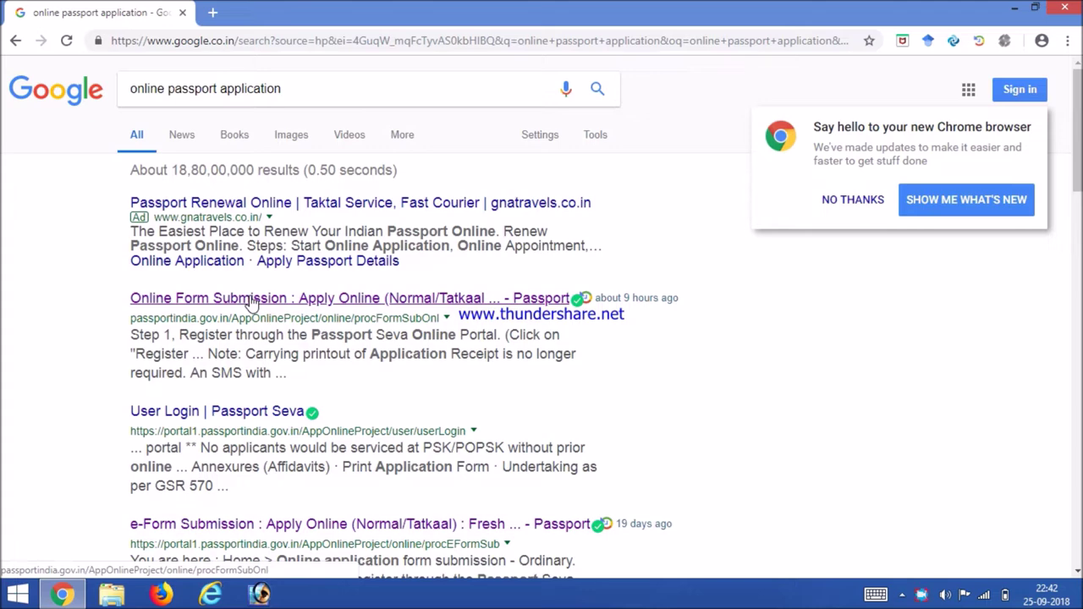
click(251, 299)
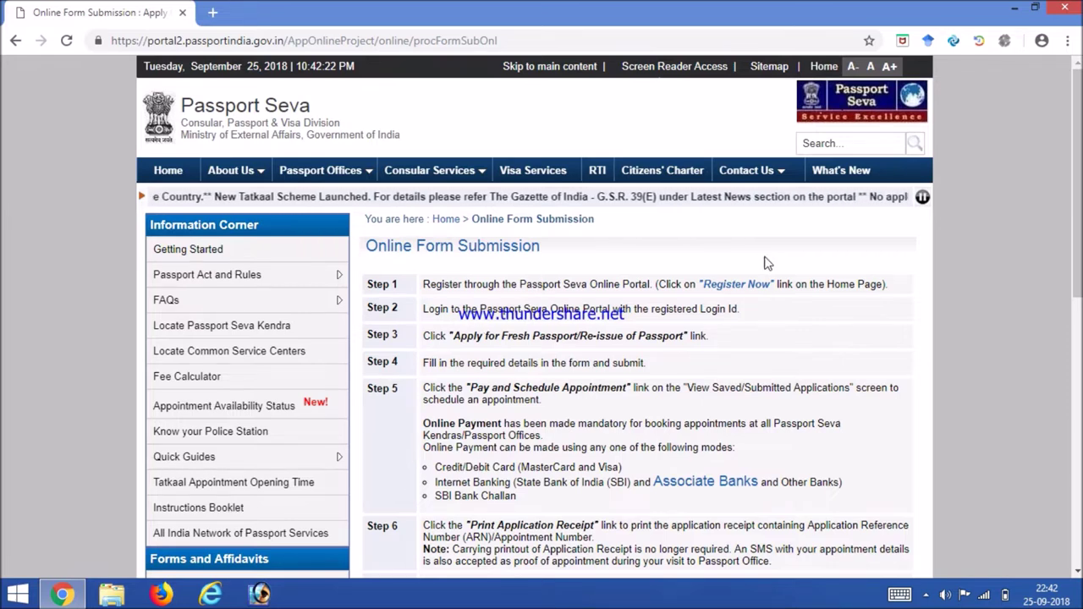
Step: Follow Register Now to reach the blank Passport Seva User Registration form
click(752, 288)
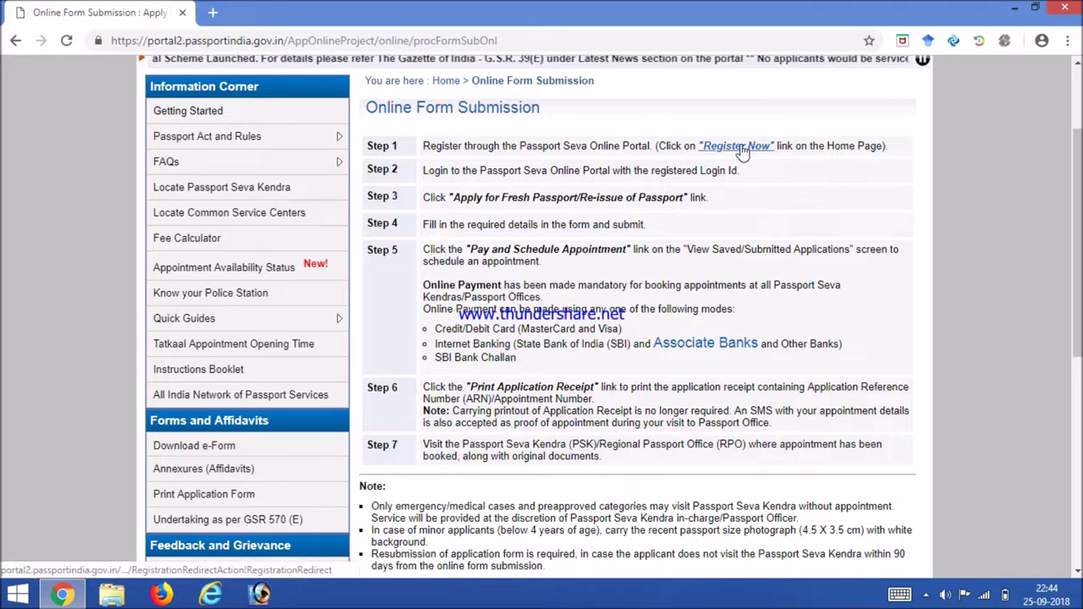
click(738, 147)
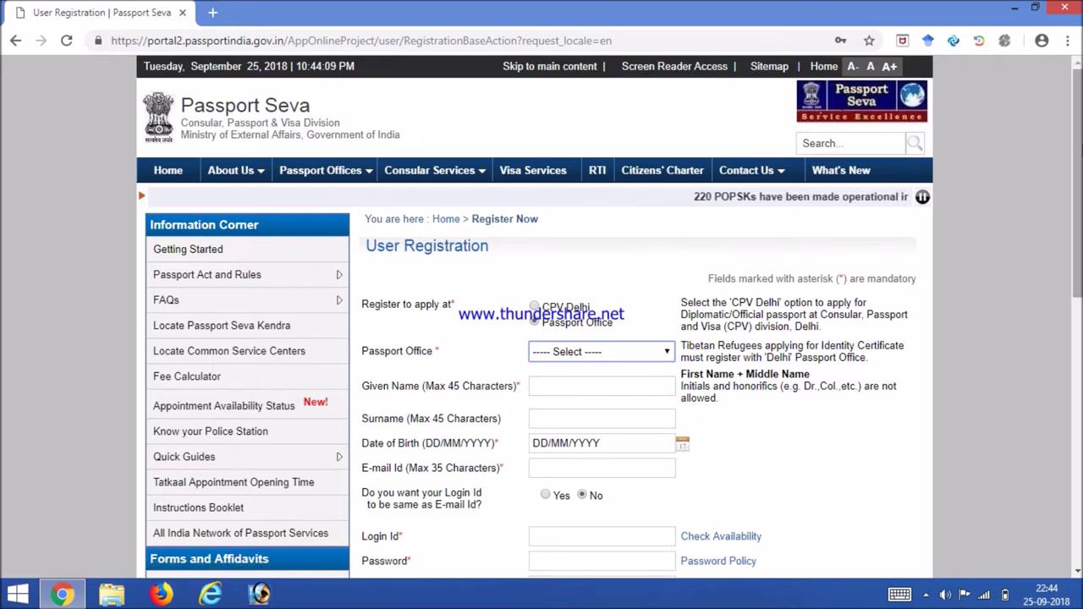
Step: Choose Bhopal as the Passport Office and fill the given name from the autofill suggestion
scroll(1079, 148, down, 2)
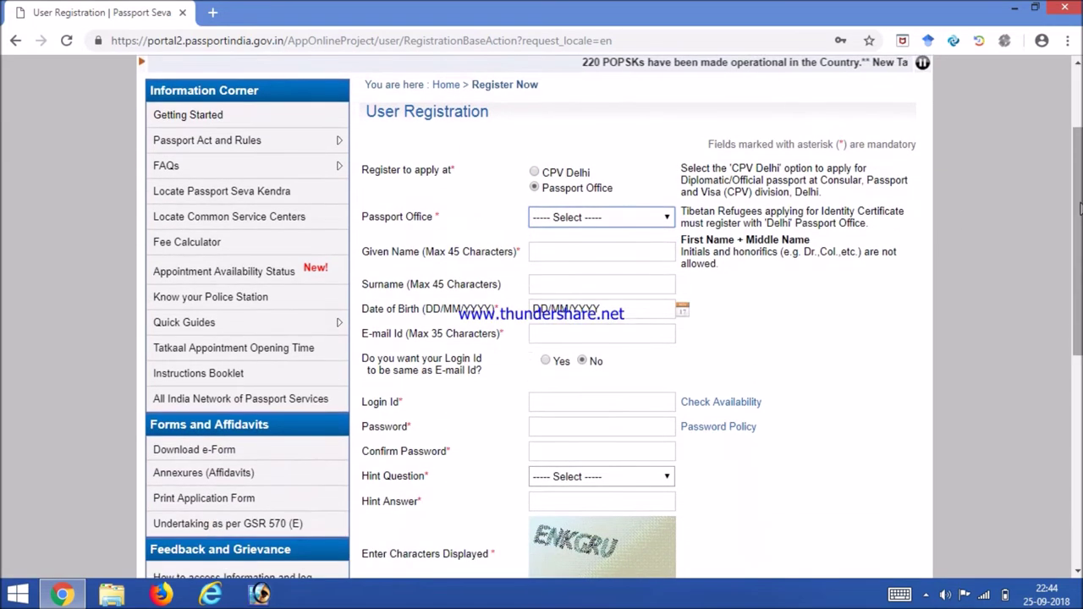
click(567, 217)
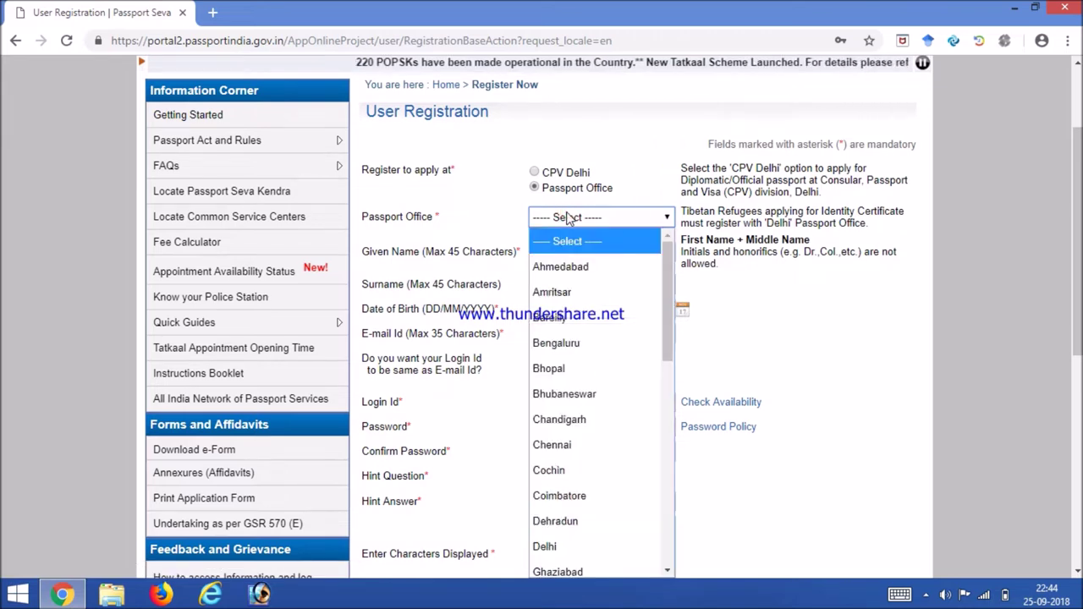
click(557, 370)
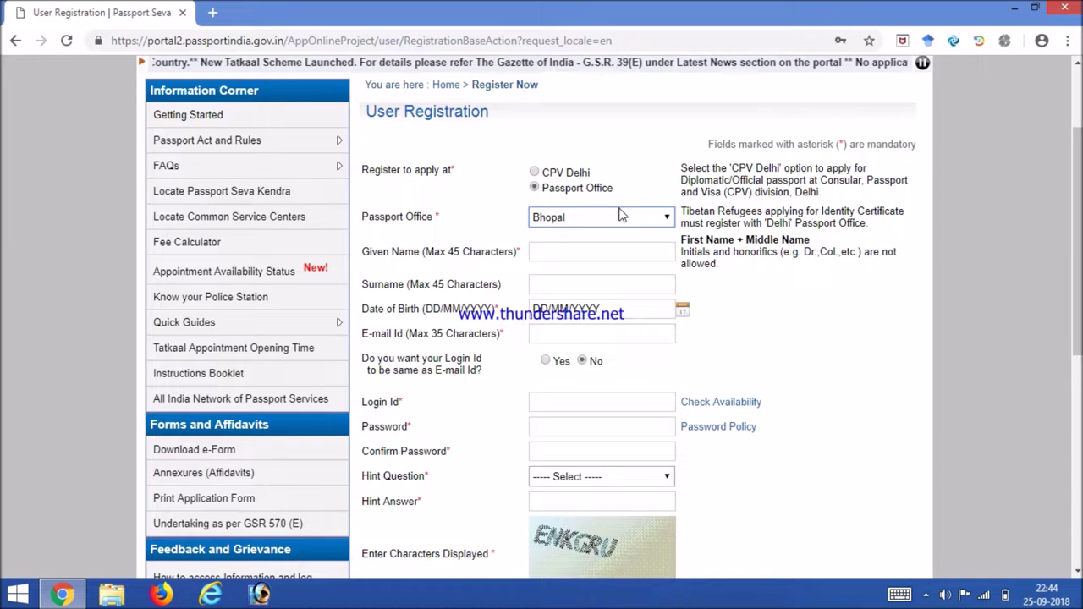
click(558, 253)
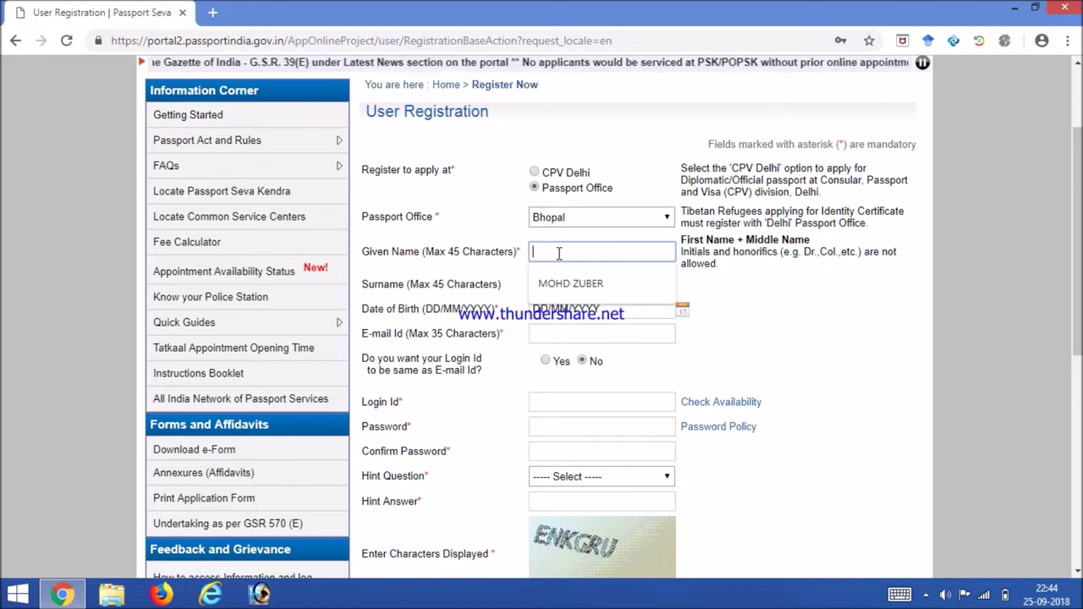
click(568, 285)
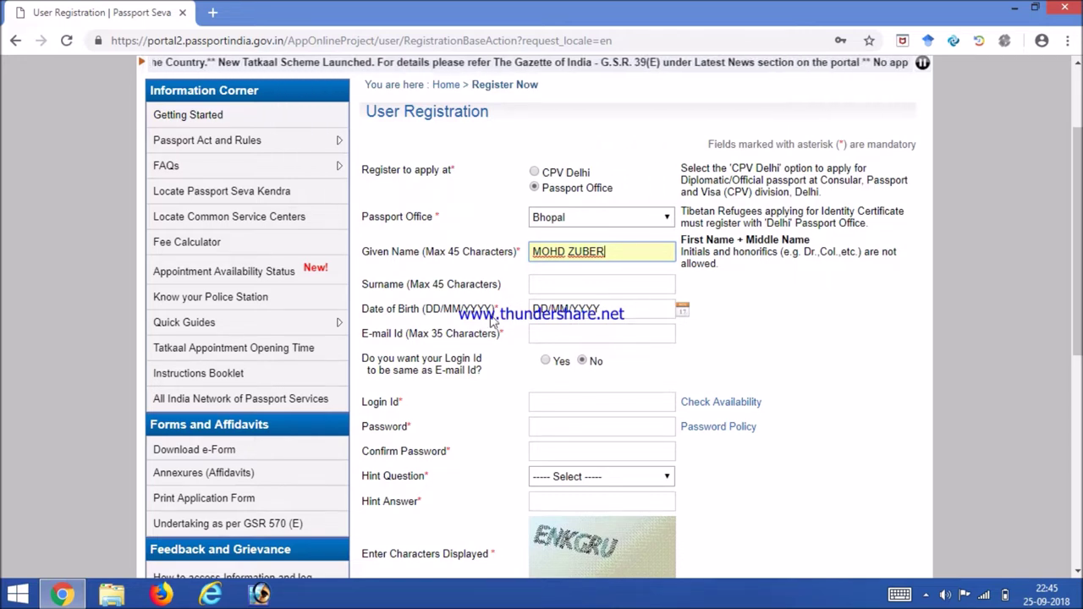
click(605, 306)
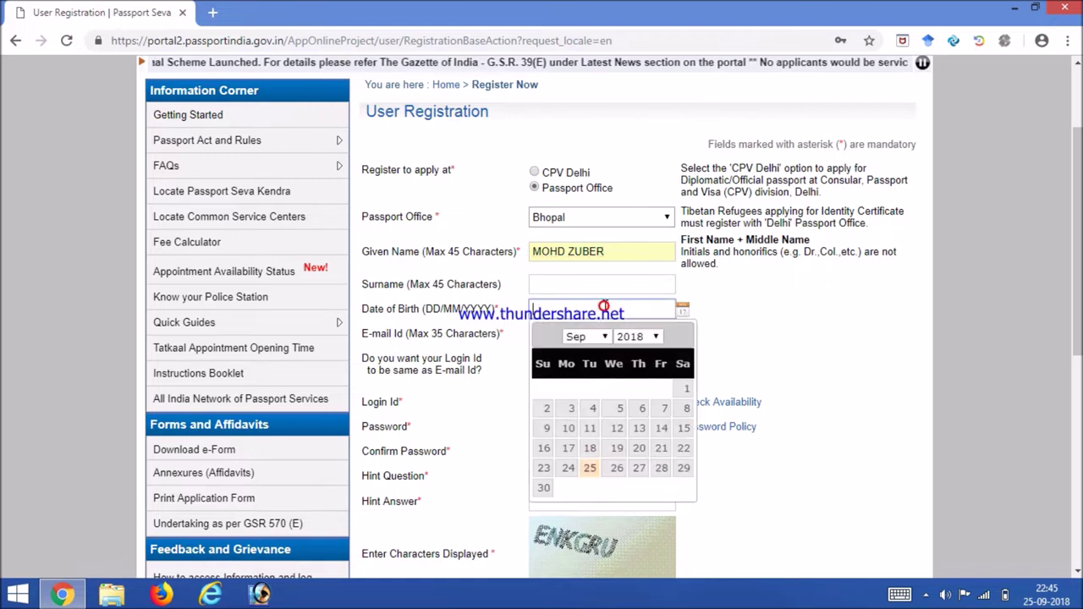
text(18/10/19)
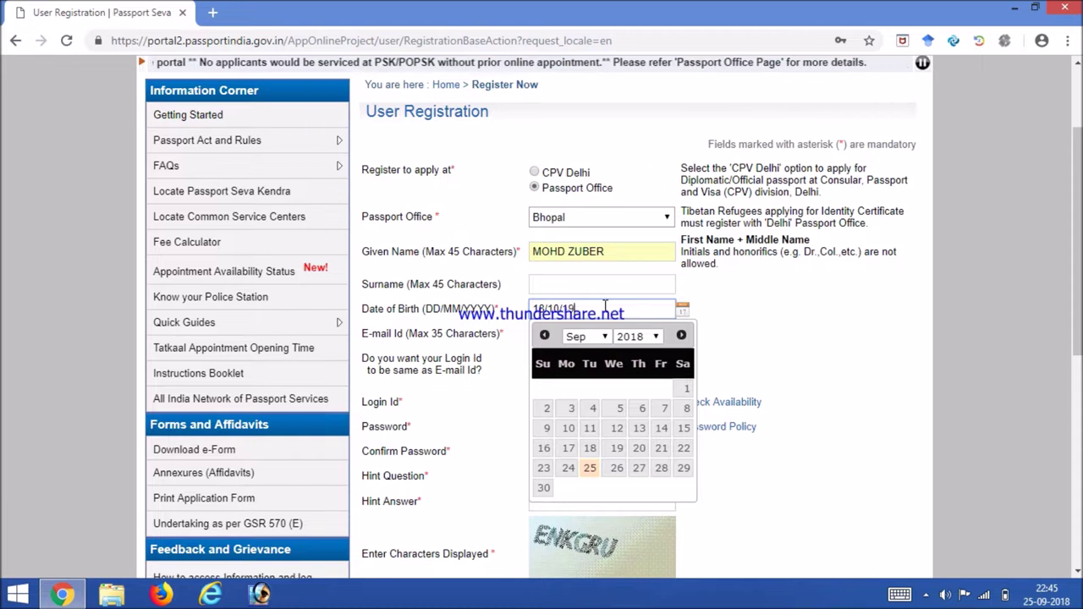
text(0)
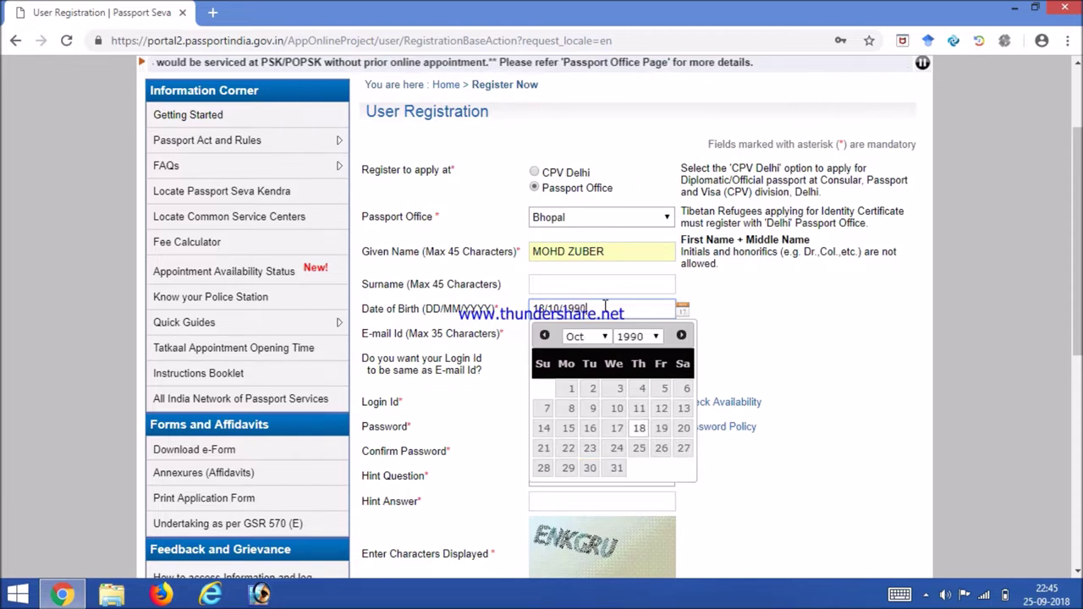
click(721, 326)
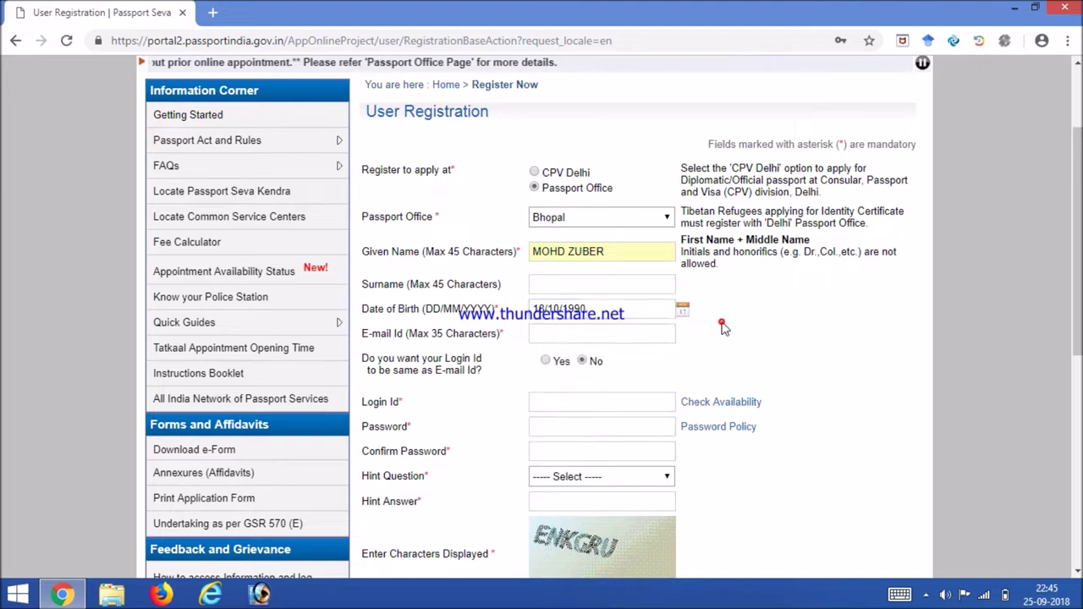
click(572, 335)
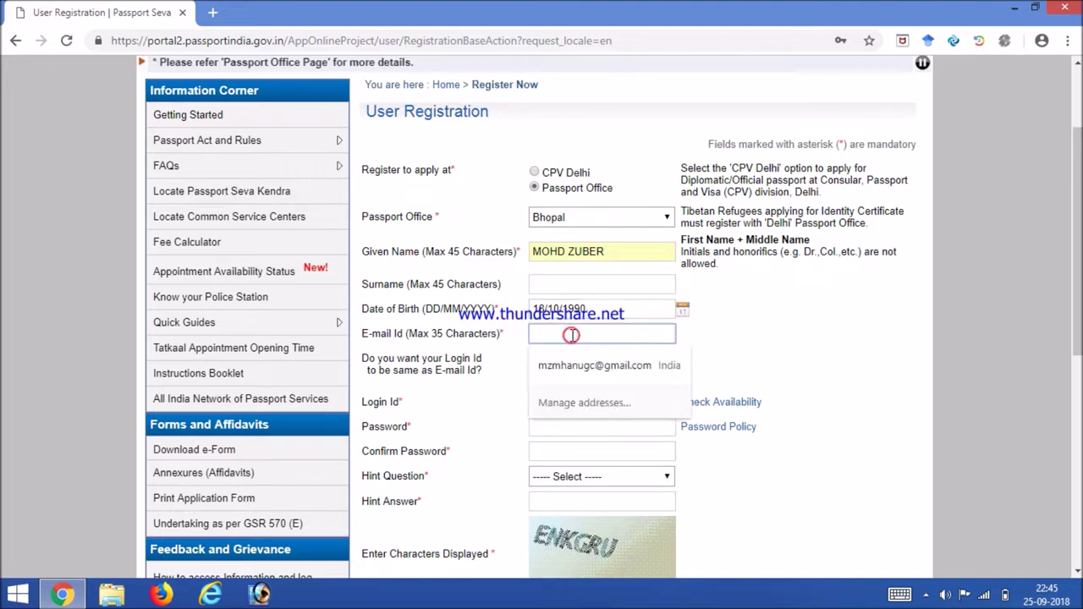
Step: Enter the applicant's e-mail address and set 'Login Id same as E-mail Id' to Yes
click(782, 373)
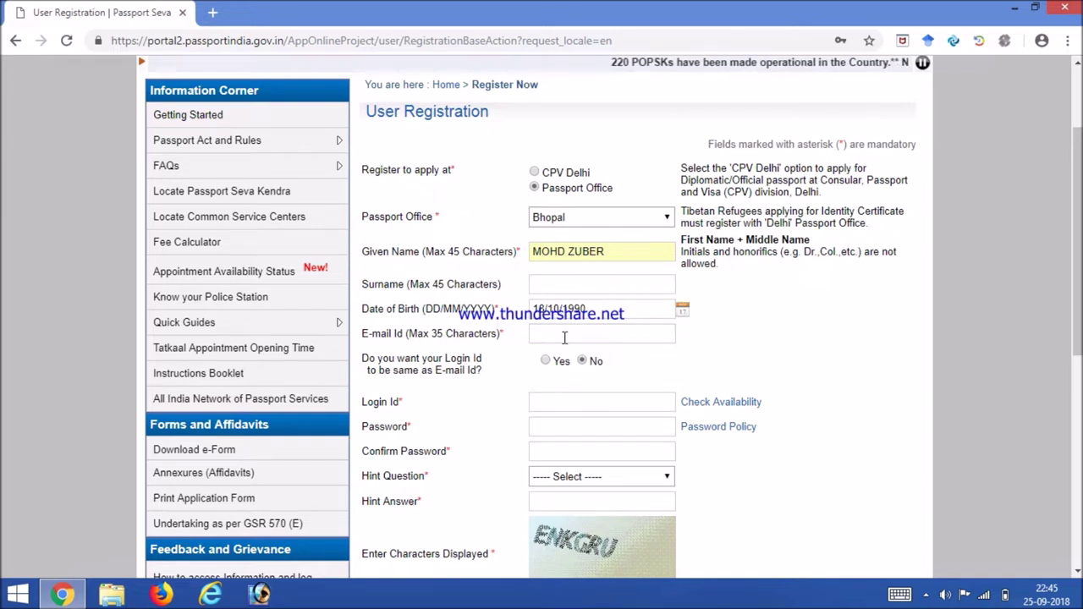
click(564, 335)
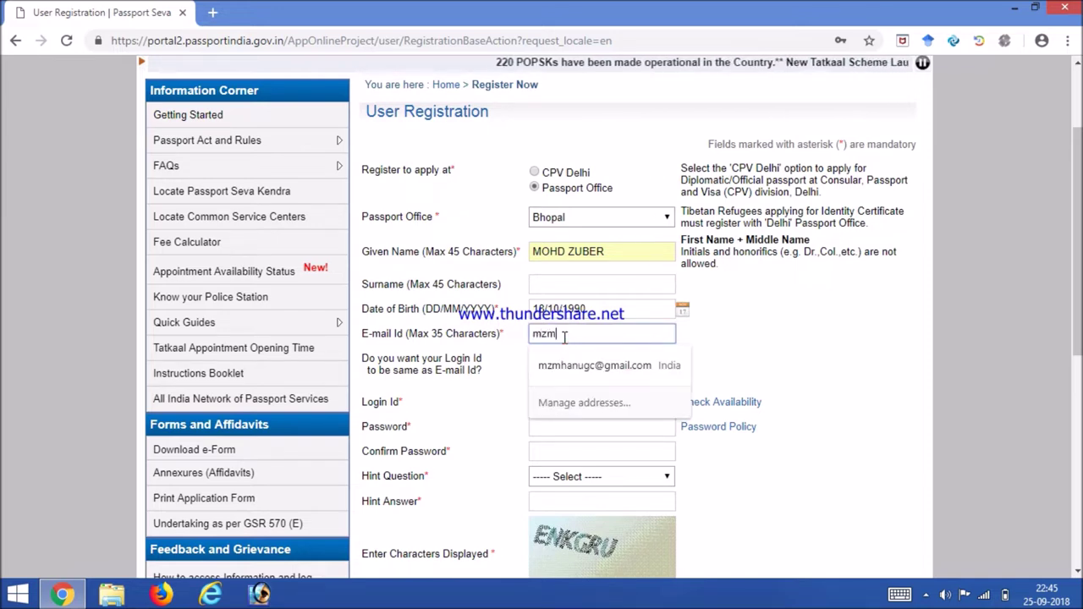
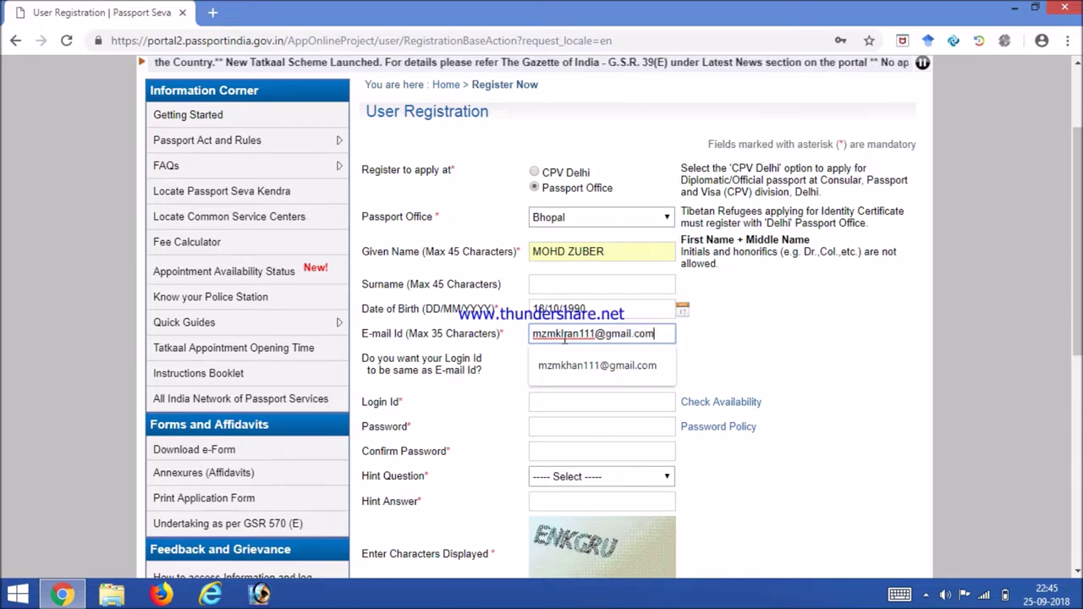
click(704, 344)
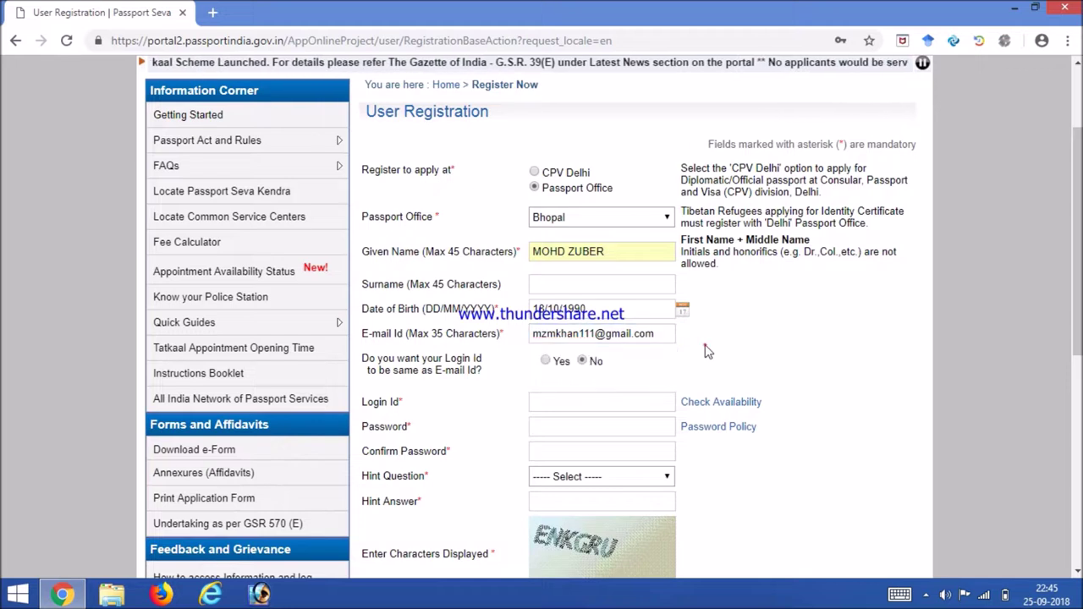
click(545, 361)
click(550, 429)
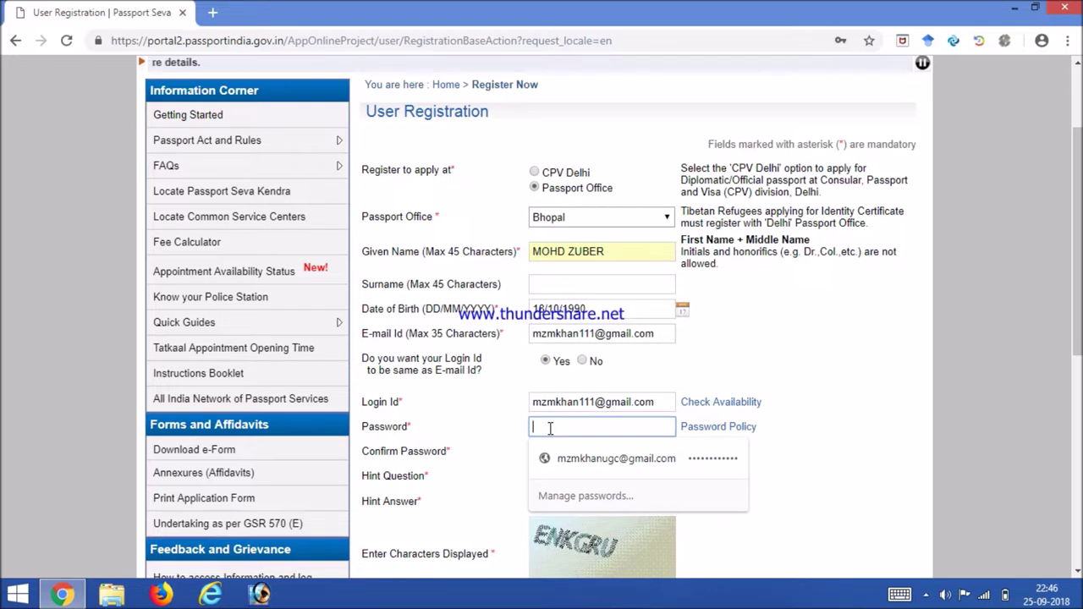
Step: Type the account password and begin retyping it in Confirm Password
click(549, 428)
text(•••)
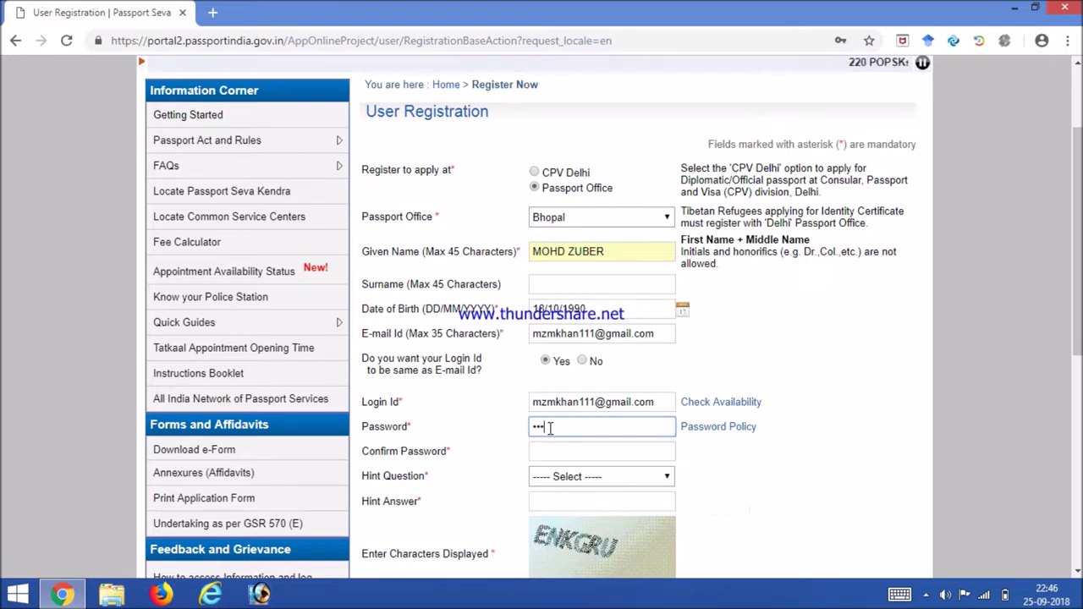
text(•)
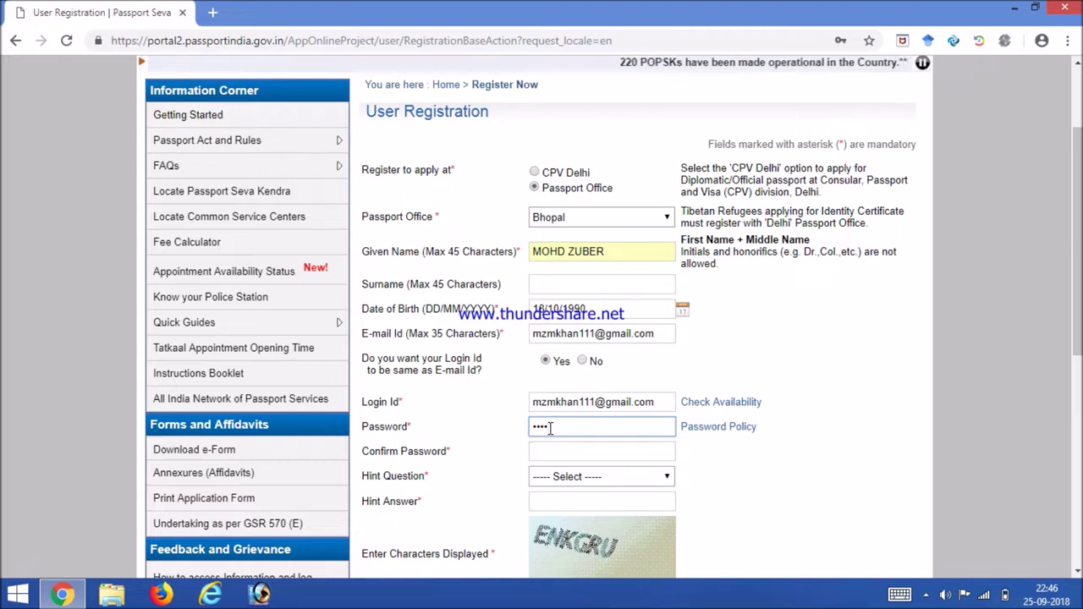
text(•••••)
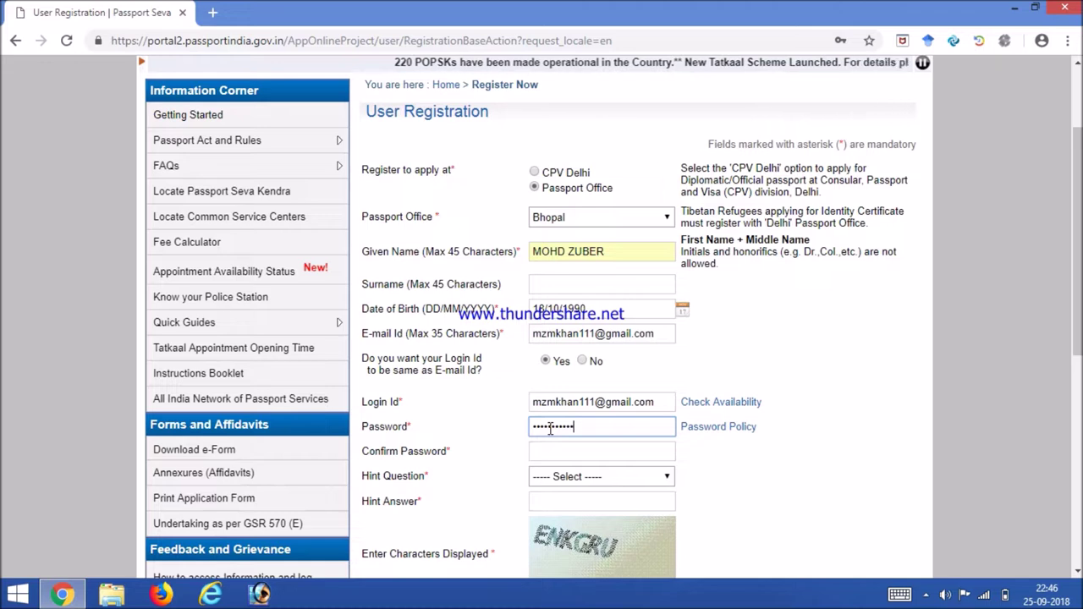
text(•••)
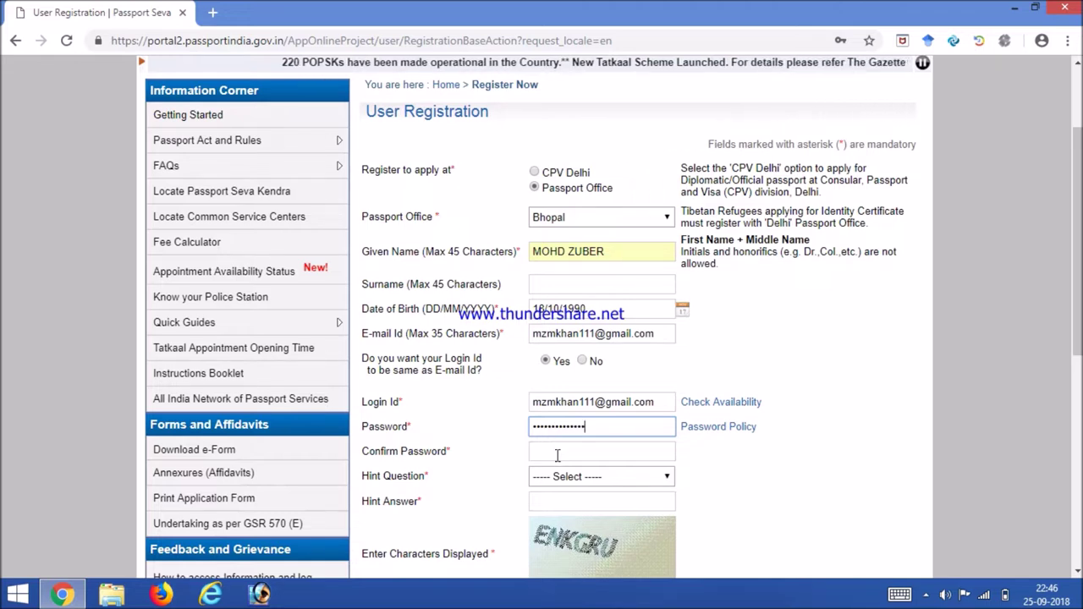
click(557, 453)
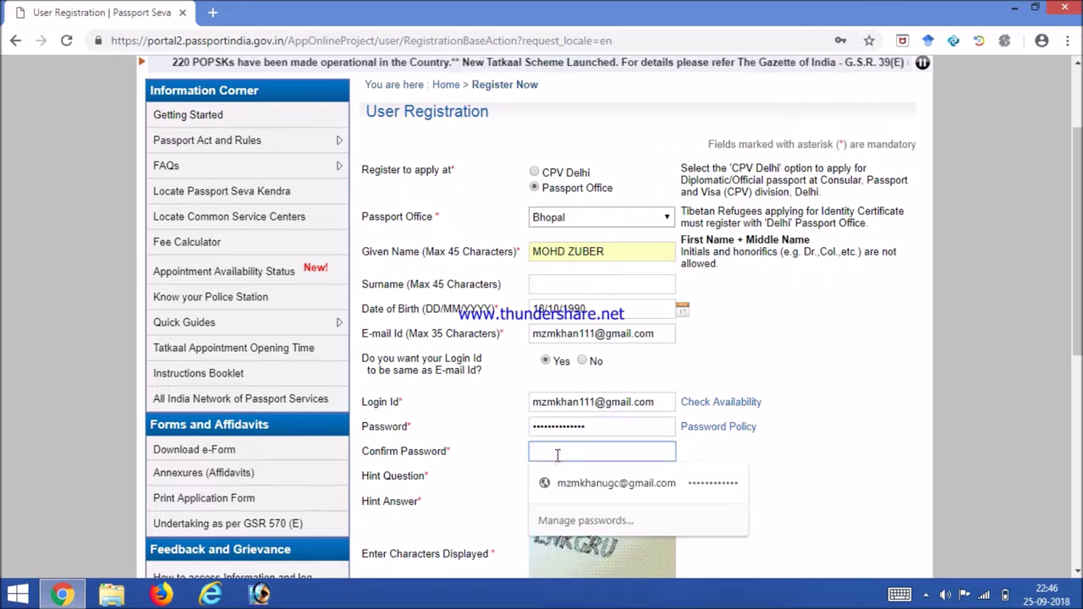
text(••)
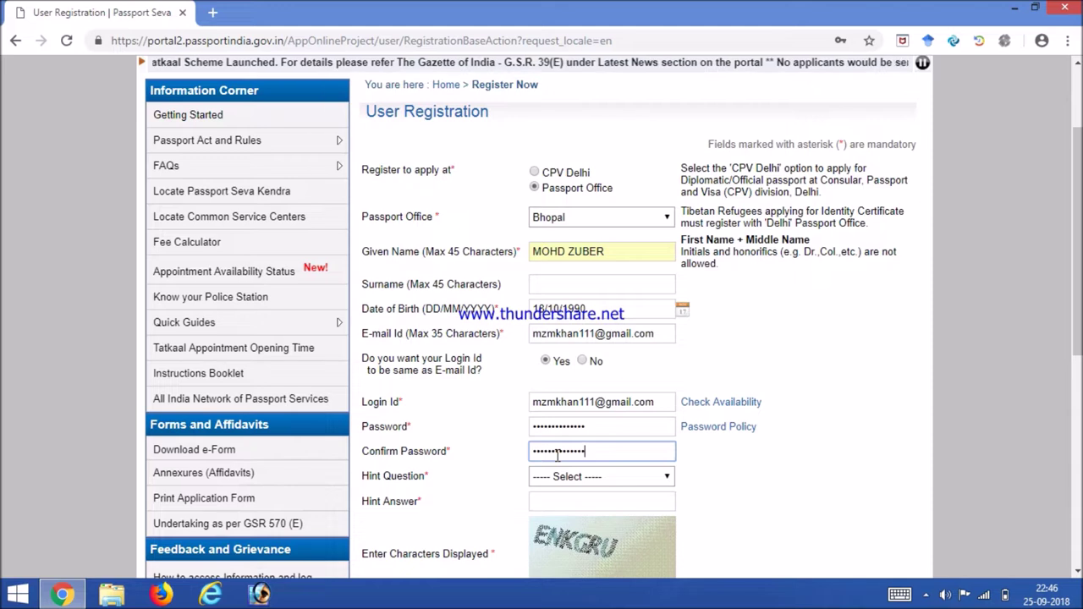
Step: Choose Birth City as the hint question with bhopal as its answer
click(594, 478)
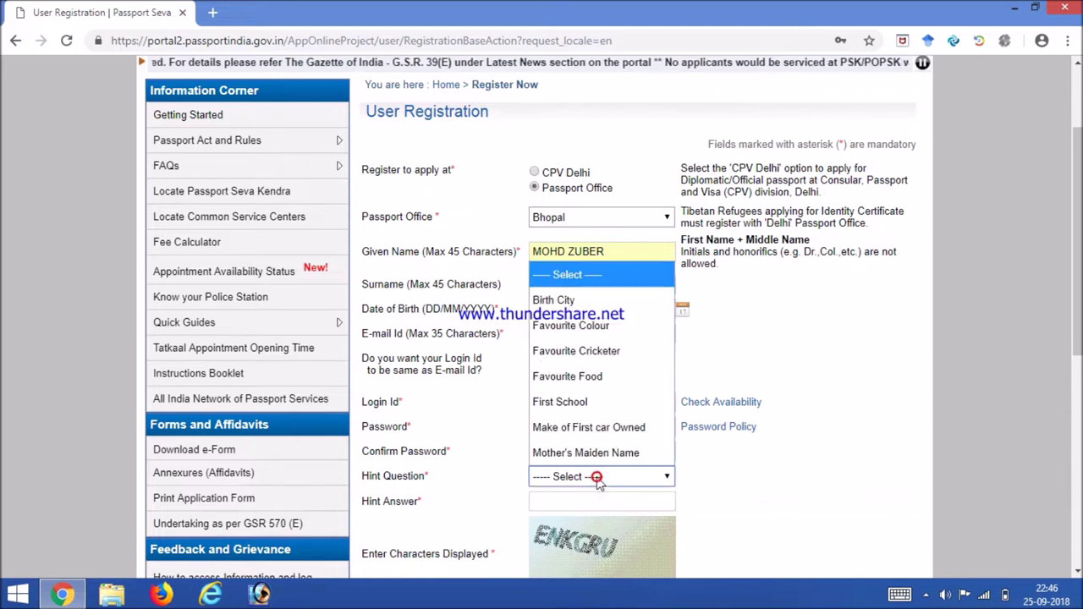
click(572, 301)
click(559, 501)
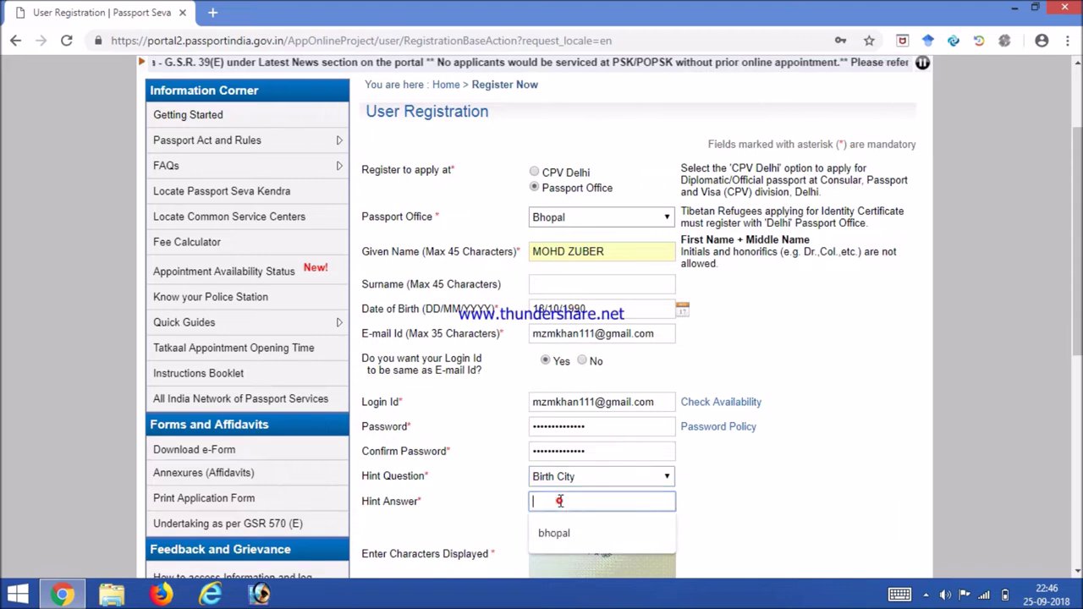
click(555, 533)
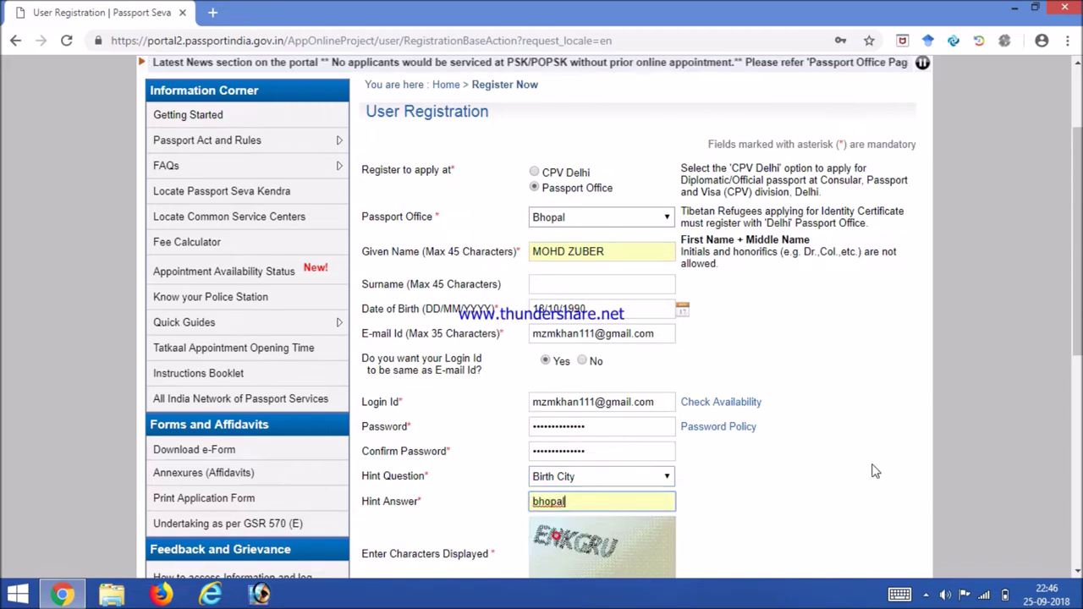
drag(1077, 254, 1078, 306)
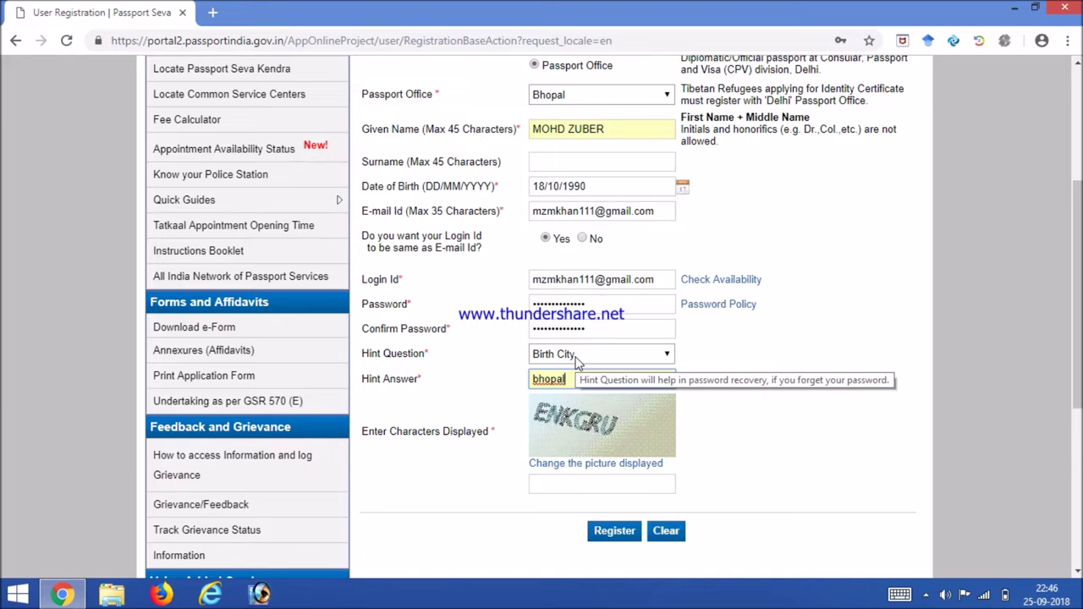
Step: Enter the security characters ENKG and submit the registration form
click(559, 483)
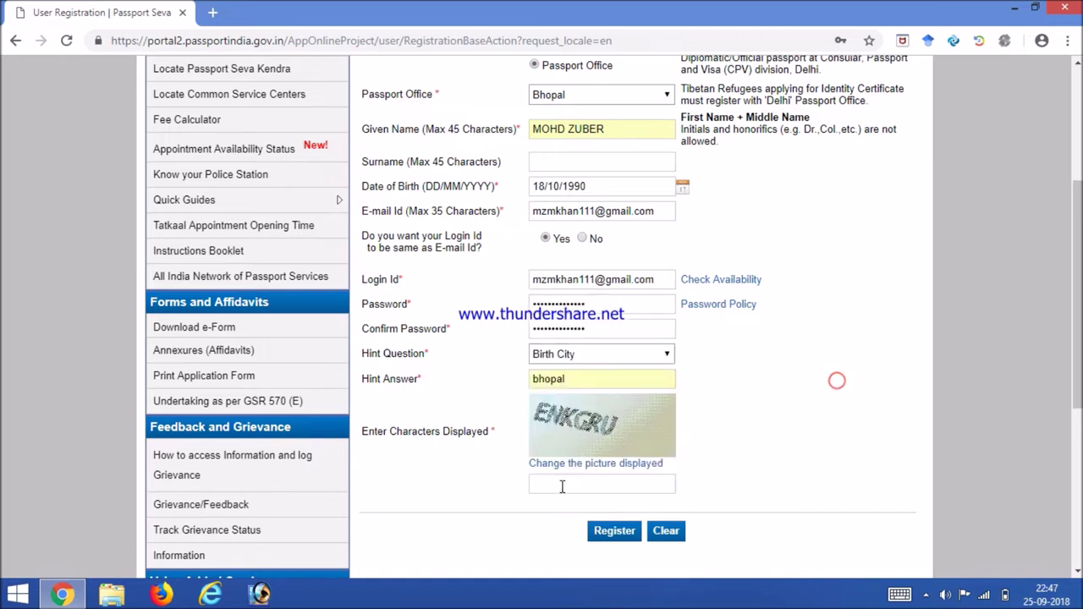
click(561, 484)
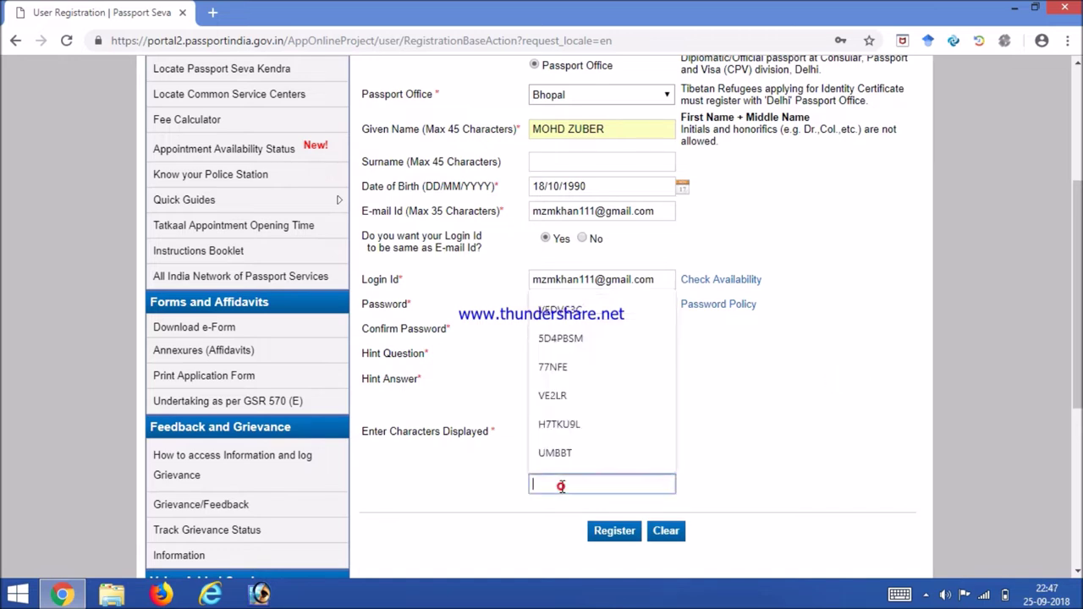
click(748, 436)
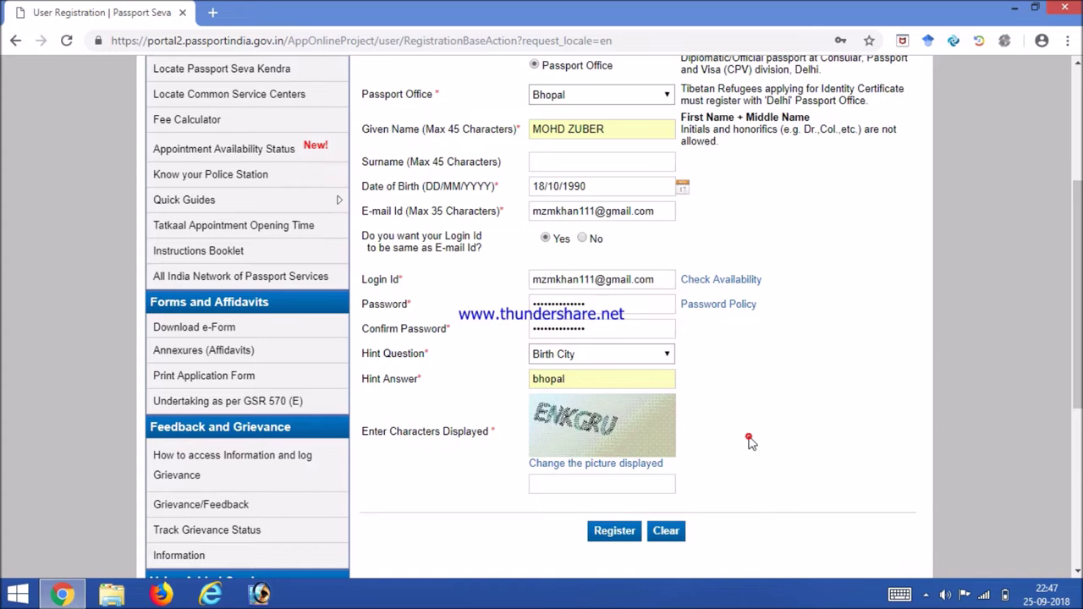
click(542, 485)
text(e)
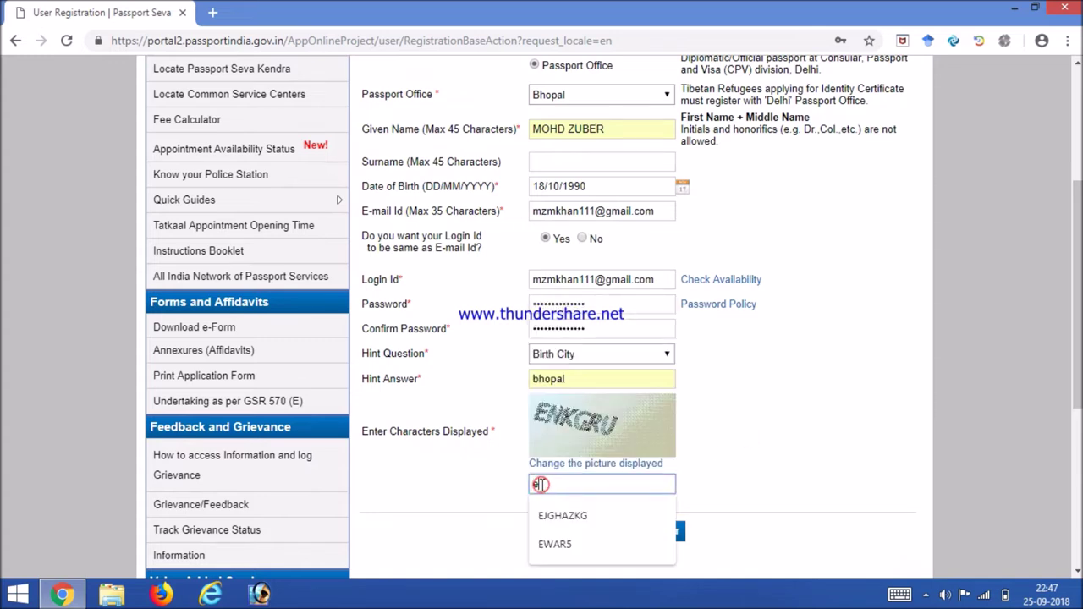
key(BackSpace)
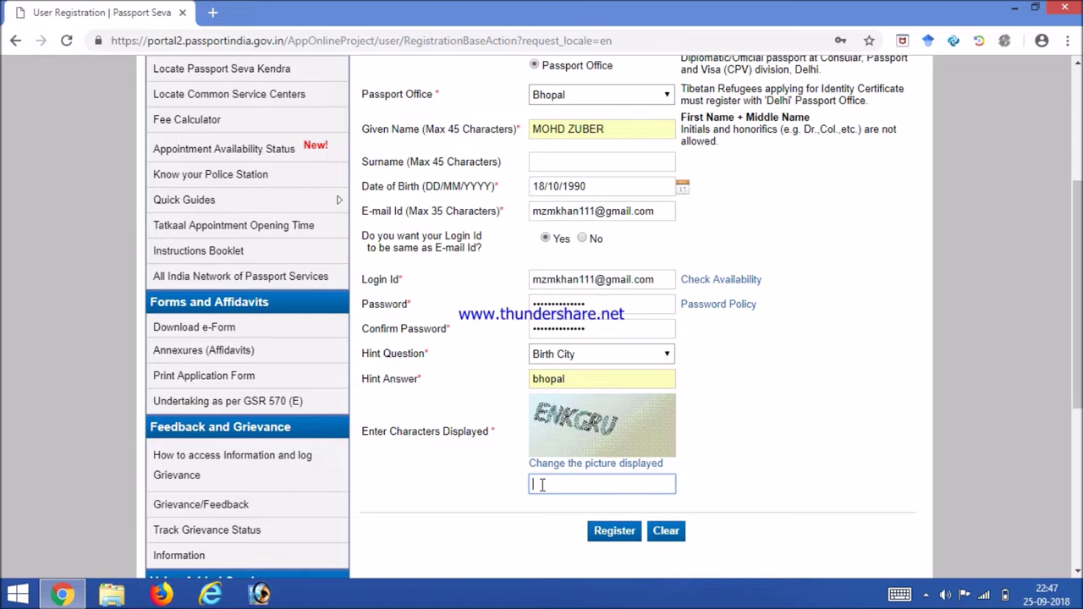
text(ENKGRU)
click(604, 535)
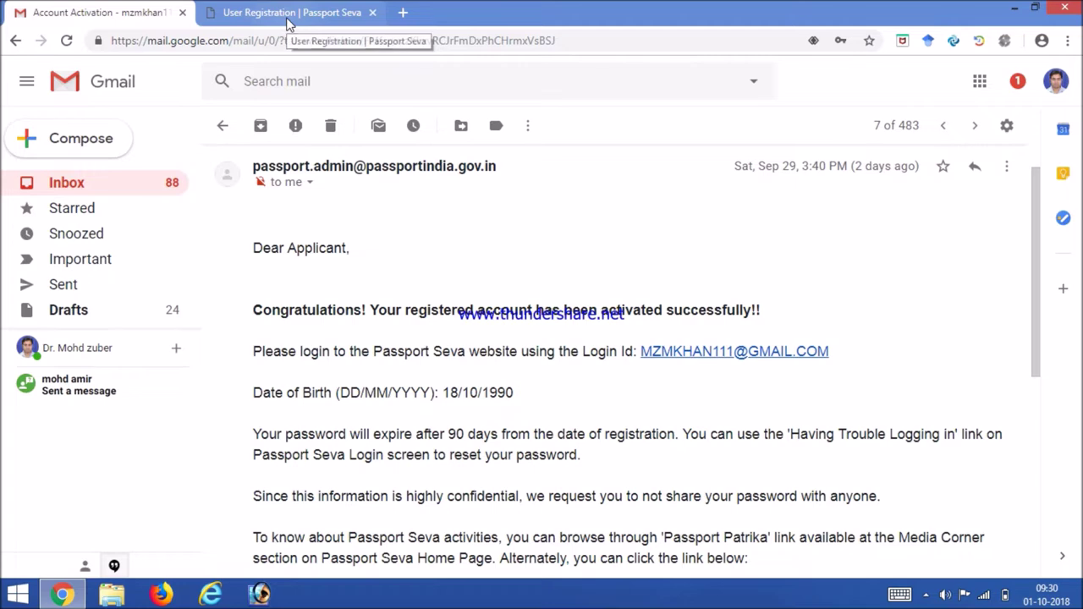
Step: Return to the User Registration tab after the registration confirmation appears
click(286, 16)
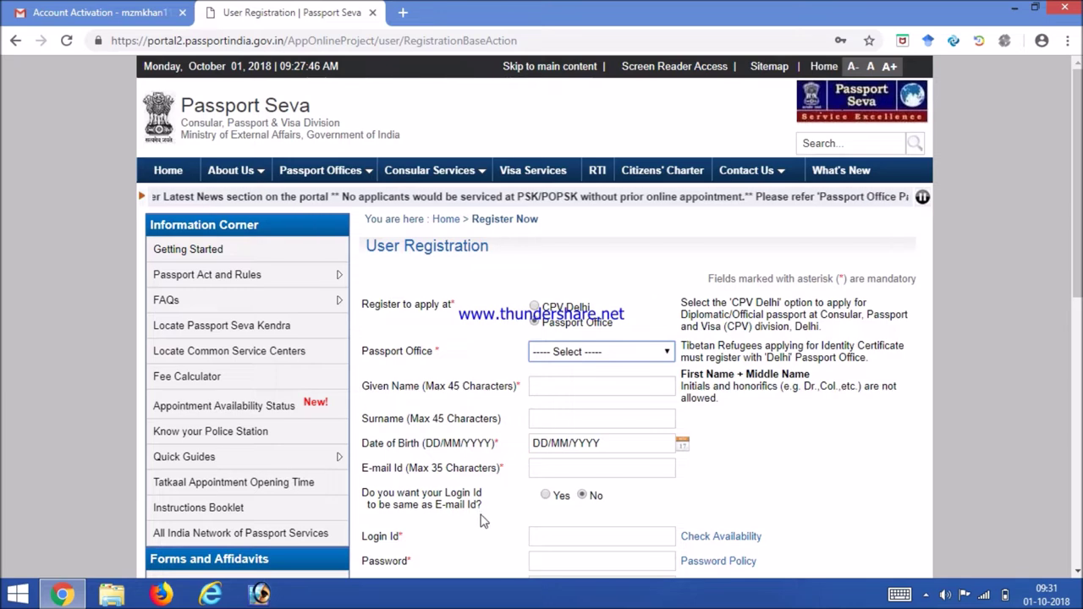
Step: Open the Passport Seva 'Account Activation' e-mail in Gmail, clearing the system overlays
key(super+c)
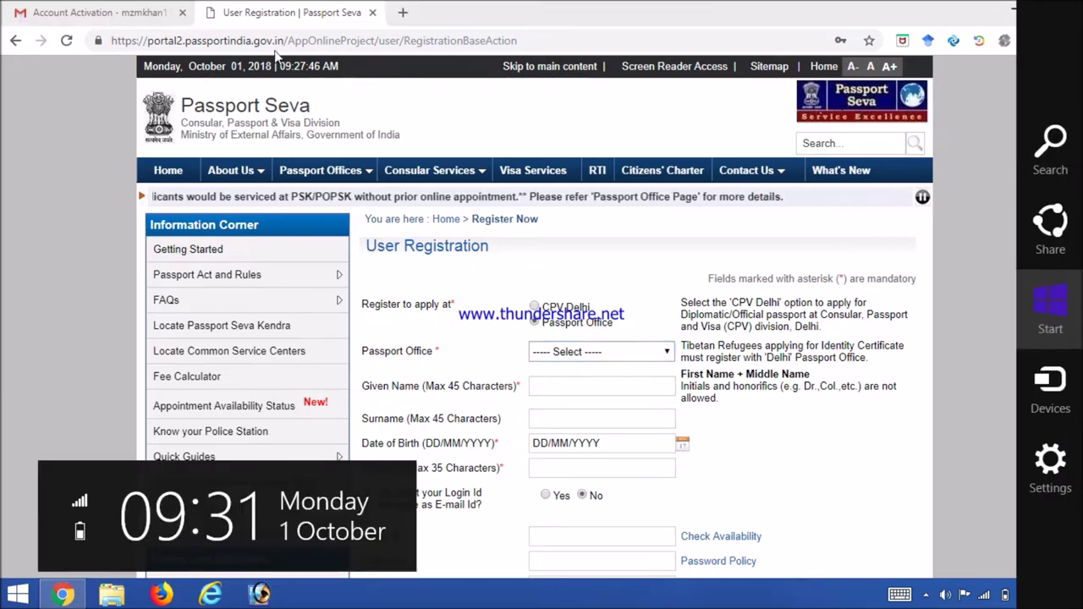
key(Escape)
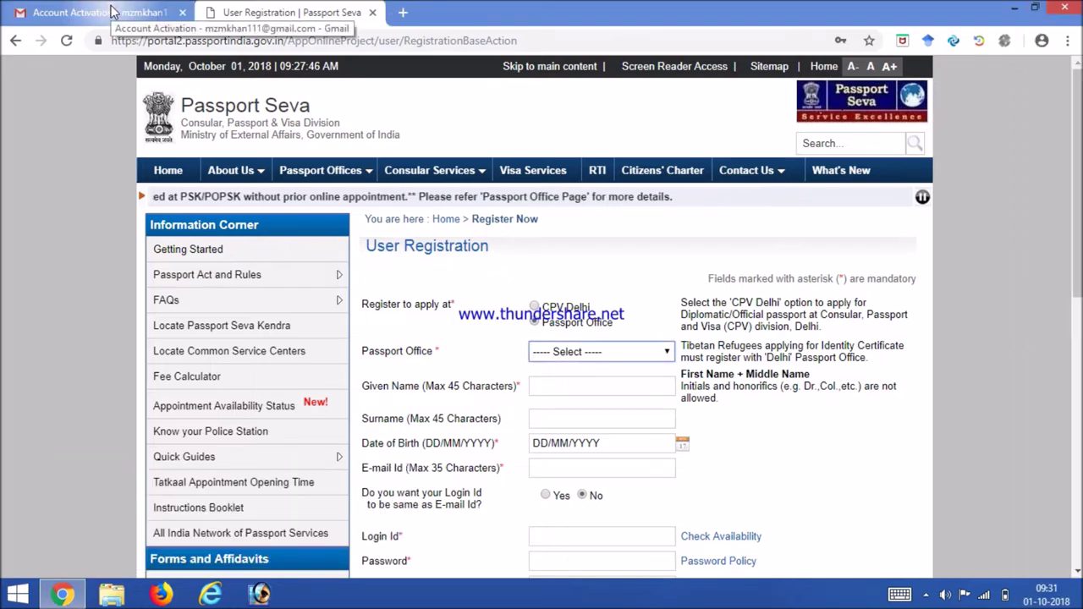
click(103, 18)
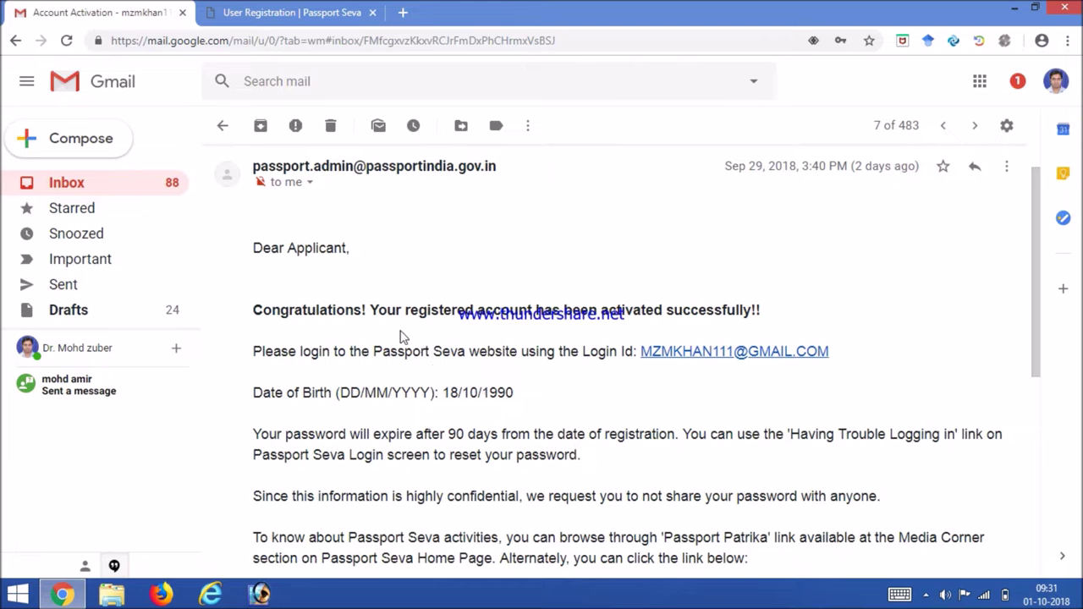
key(super+c)
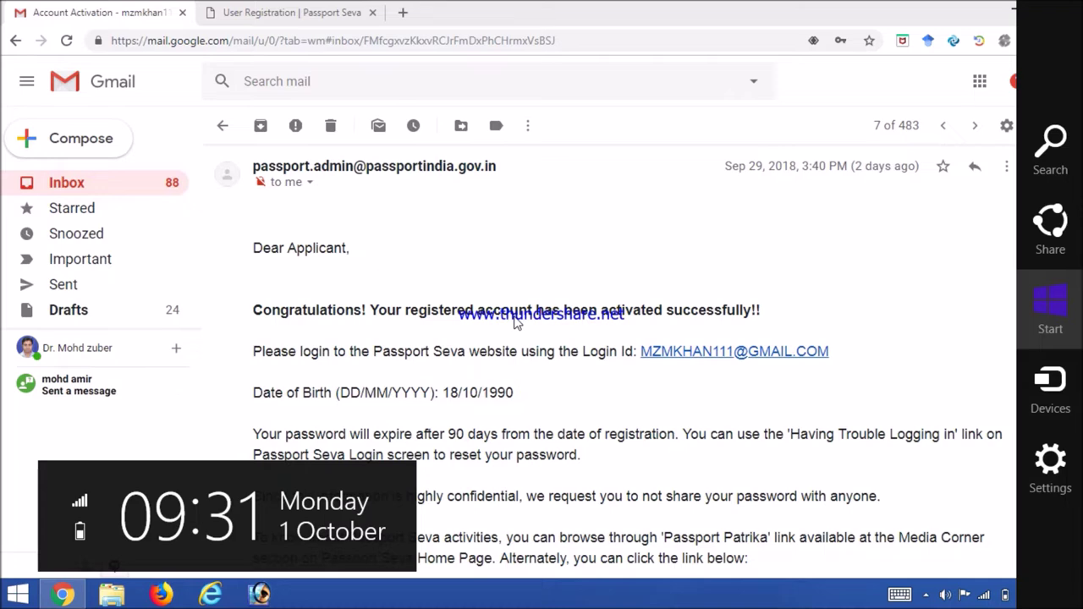
click(279, 11)
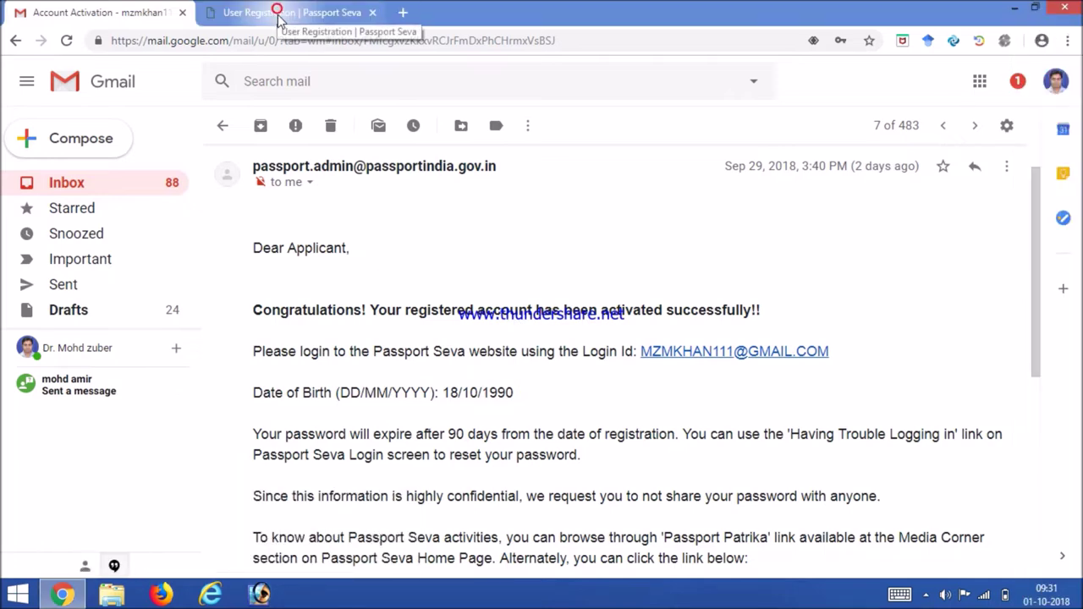
Step: Go to Passport Seva's Existing User Login and enter the registered login ID
click(279, 14)
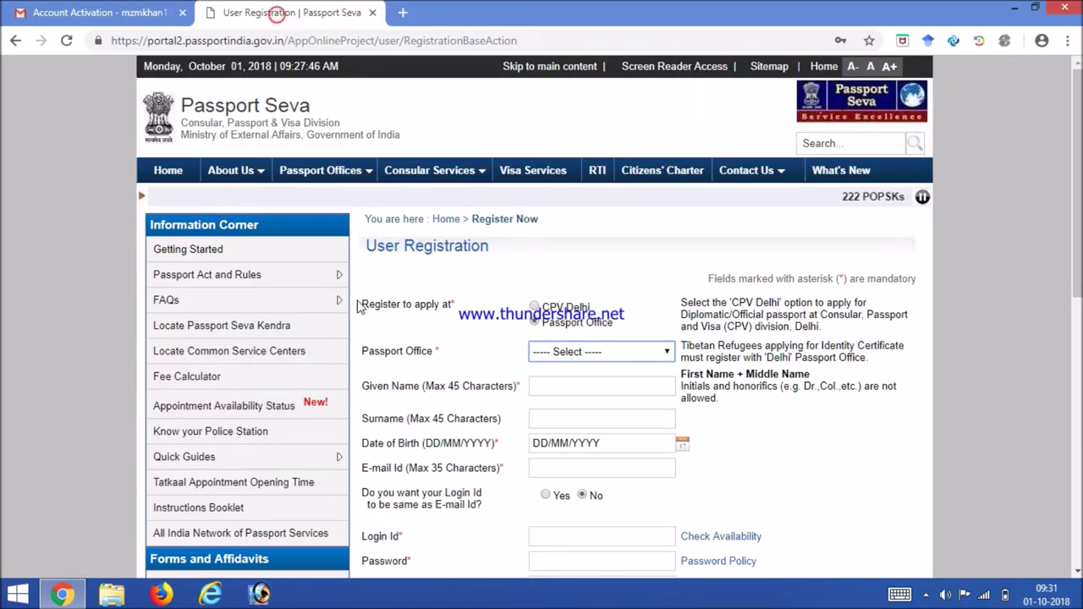
click(161, 173)
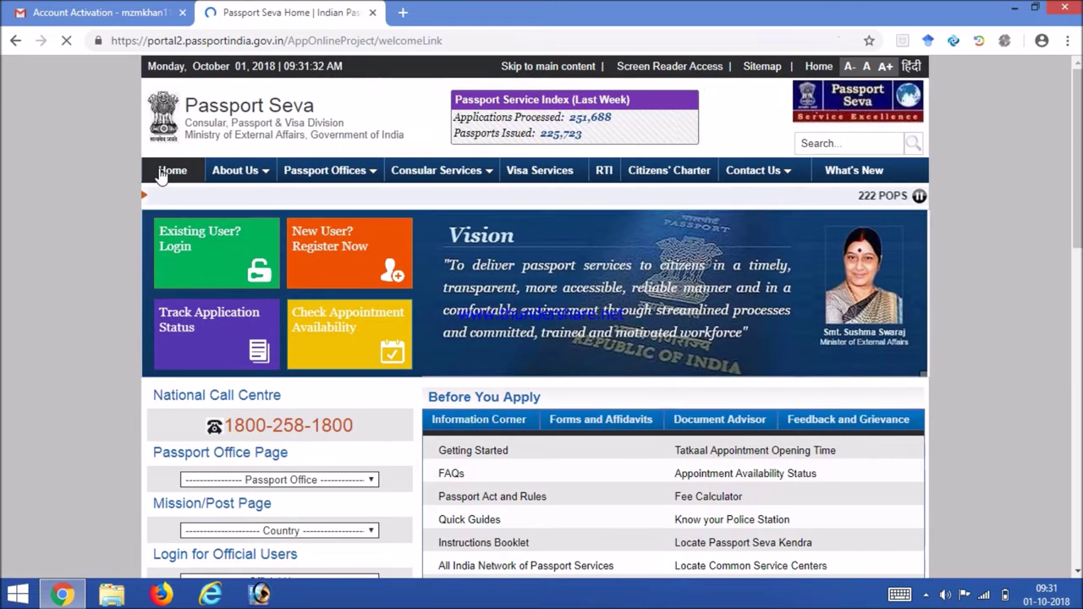
click(210, 254)
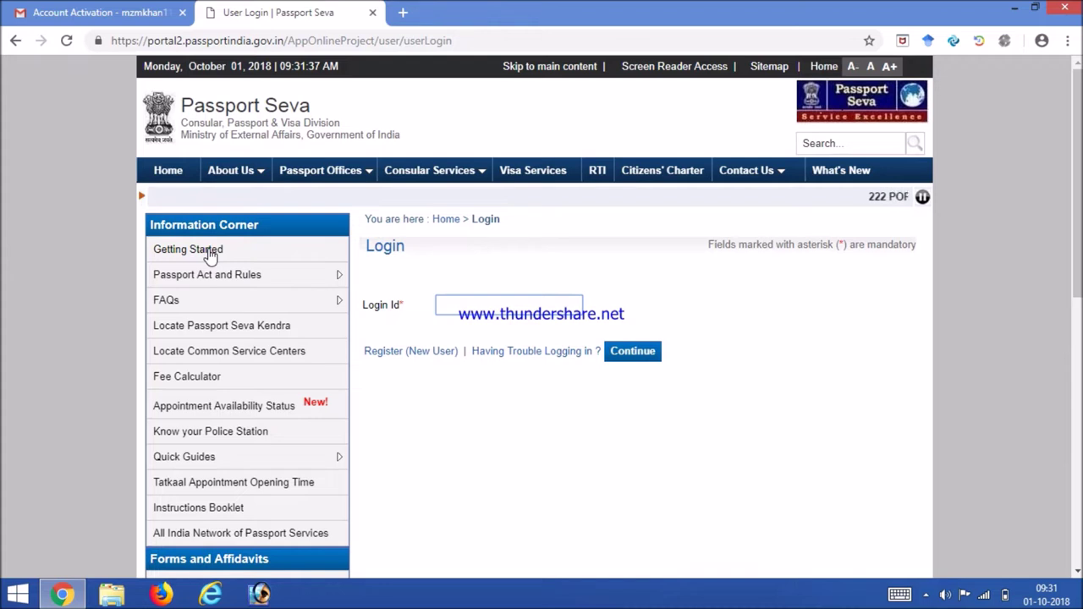
click(453, 306)
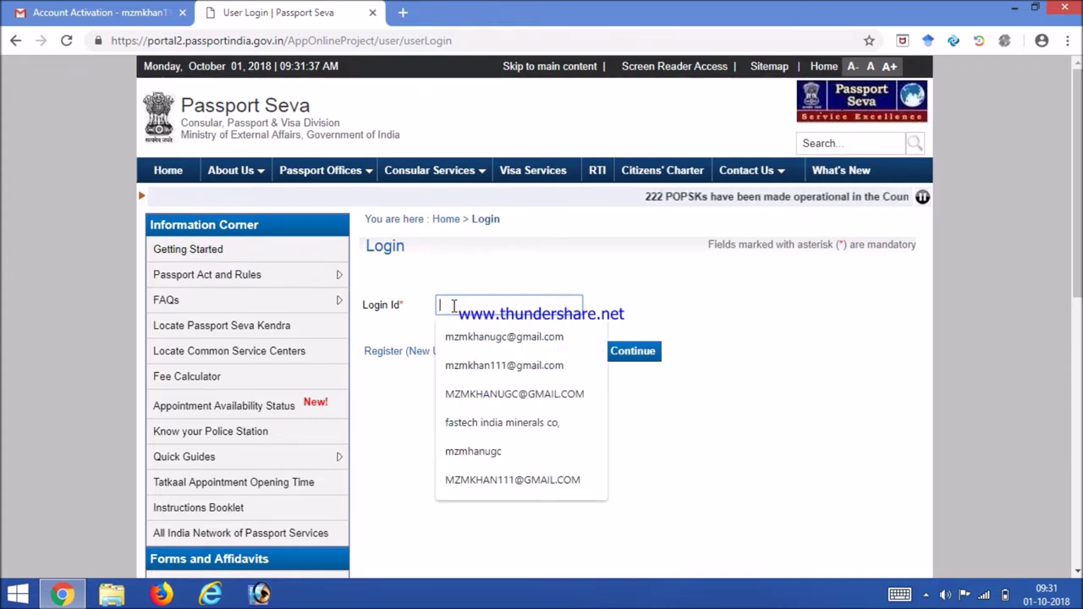
click(472, 366)
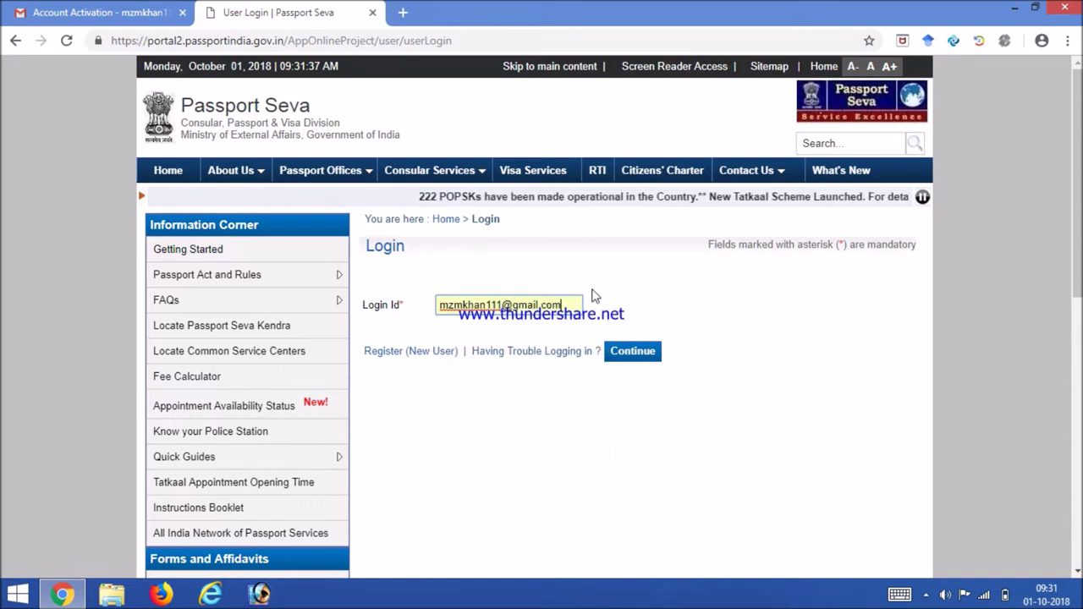
click(626, 352)
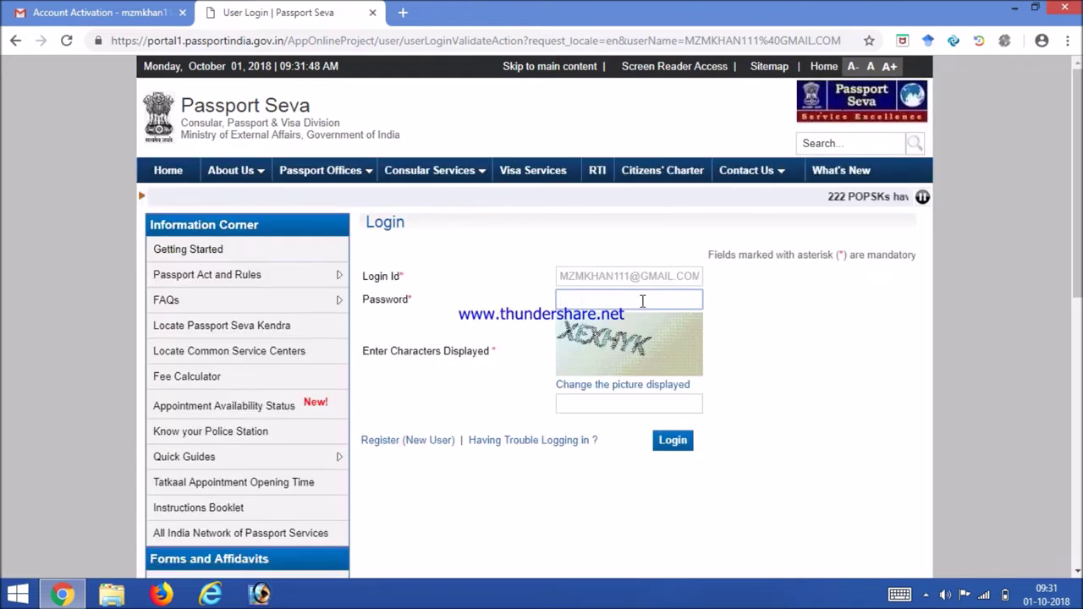
Step: Enter the account password and the displayed captcha characters
click(590, 301)
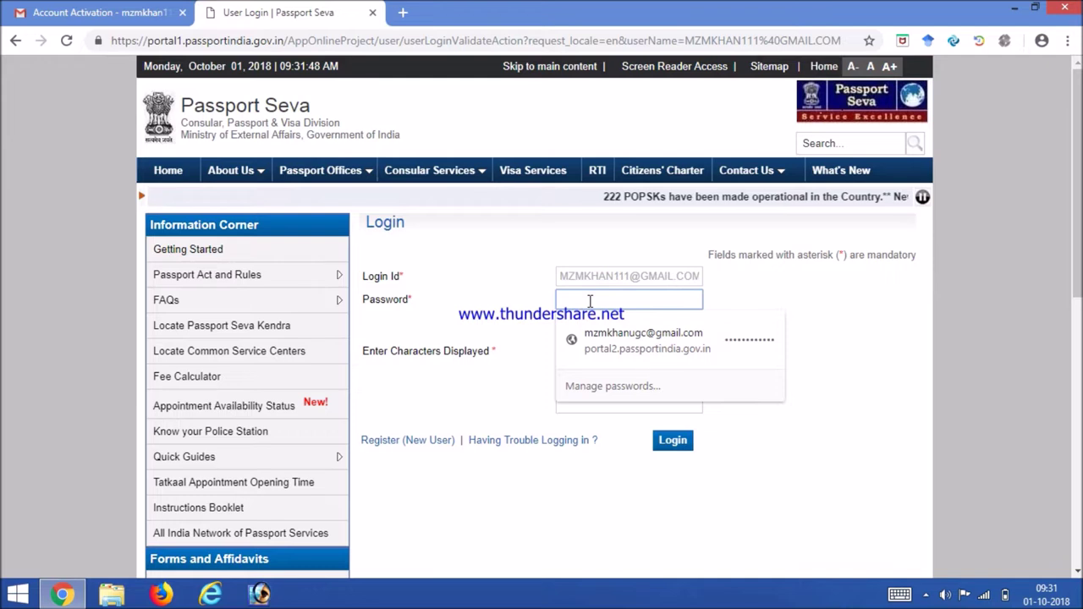
text(x)
key(BackSpace)
text(x)
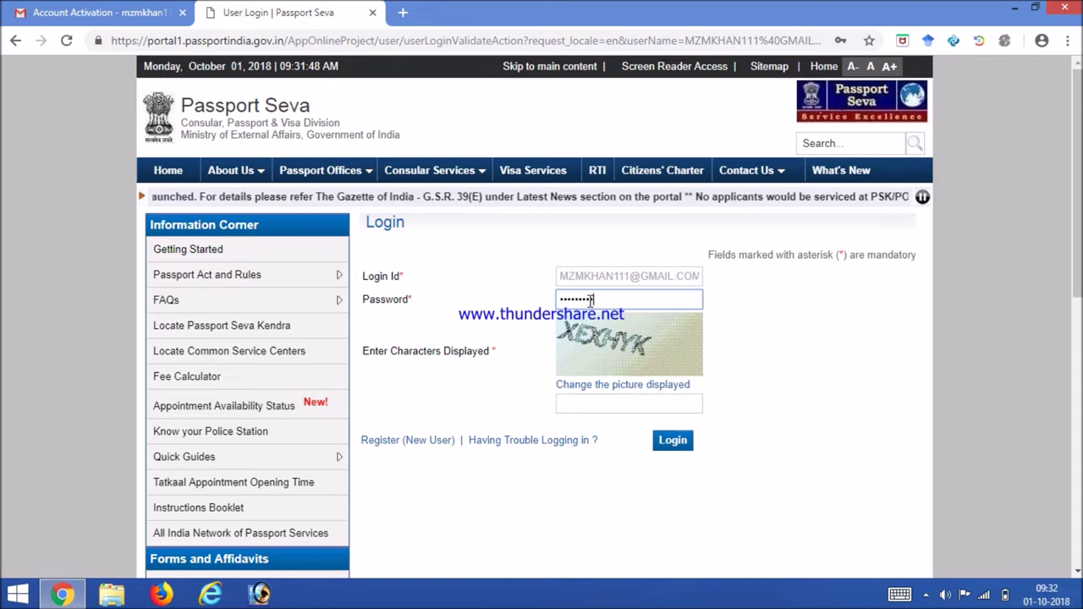
click(592, 403)
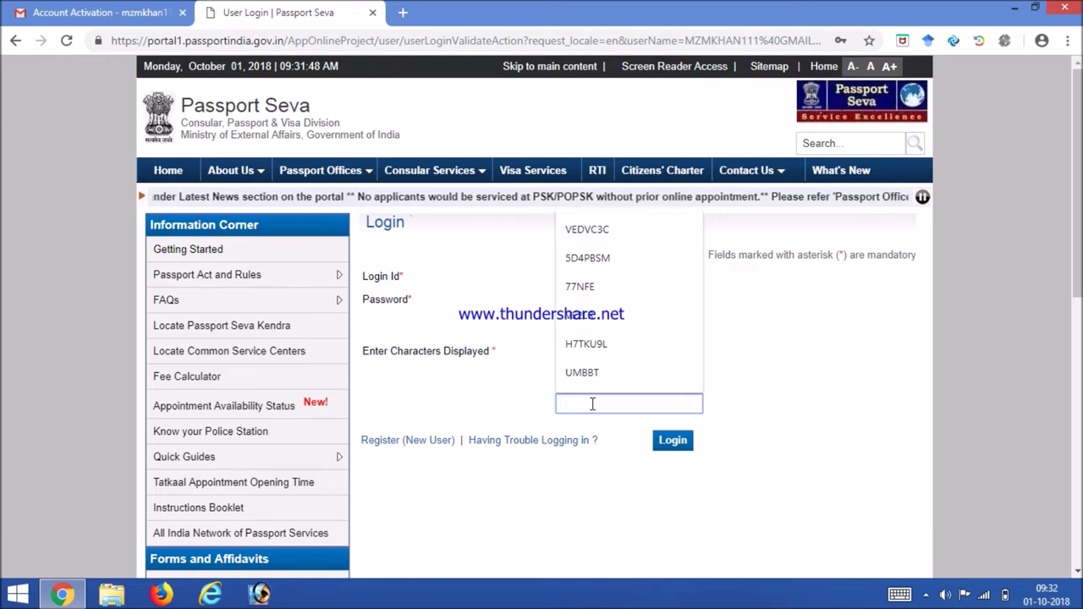
text(XEX)
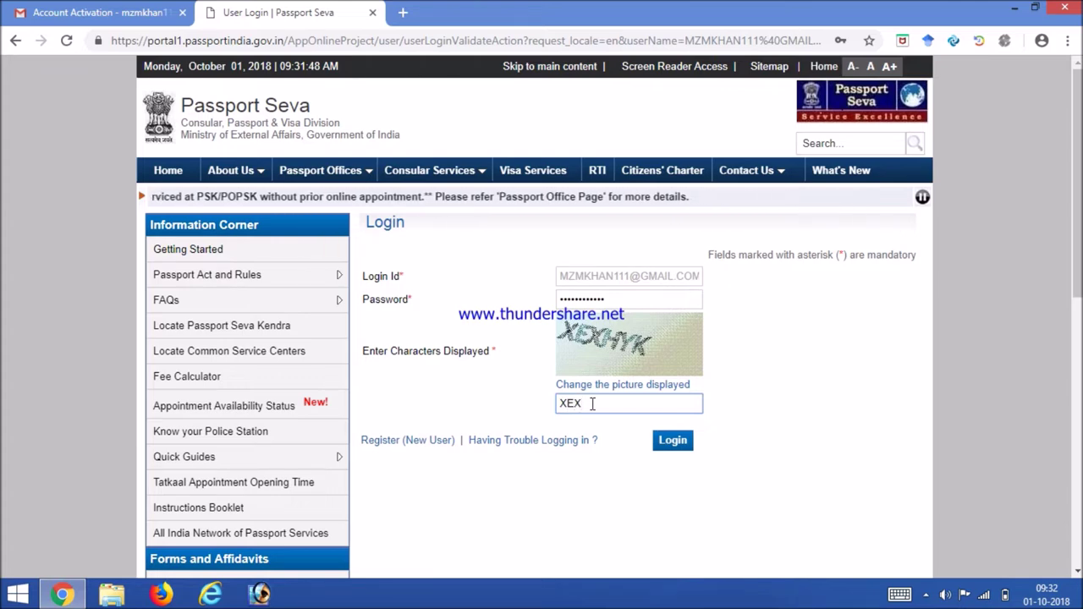
text(HY)
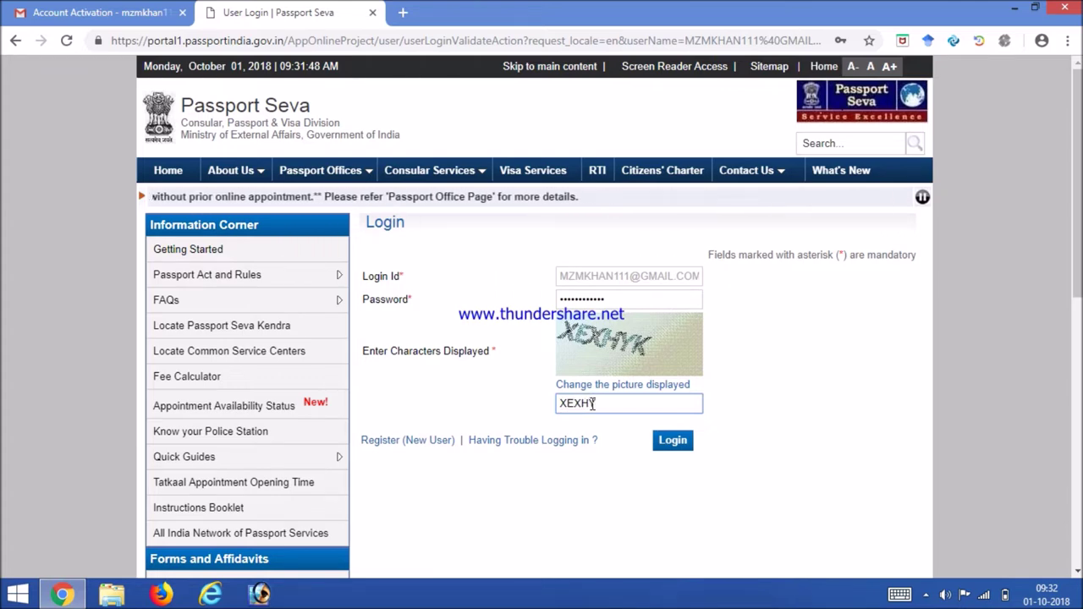
text(K)
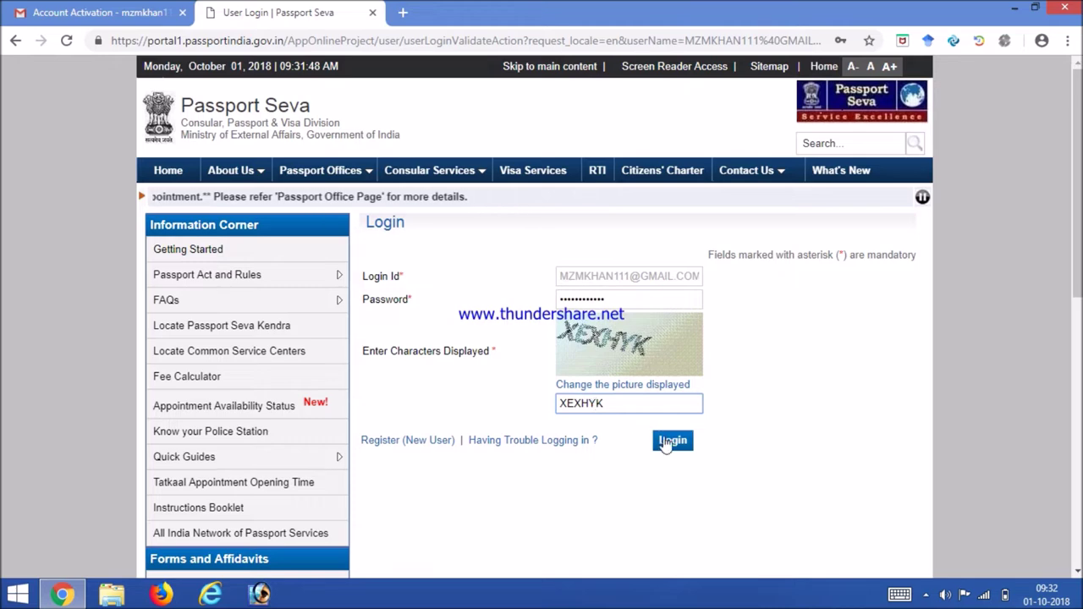
Step: Log in to Applicant Home and choose Apply for Fresh Passport/Re-issue of Passport
click(673, 445)
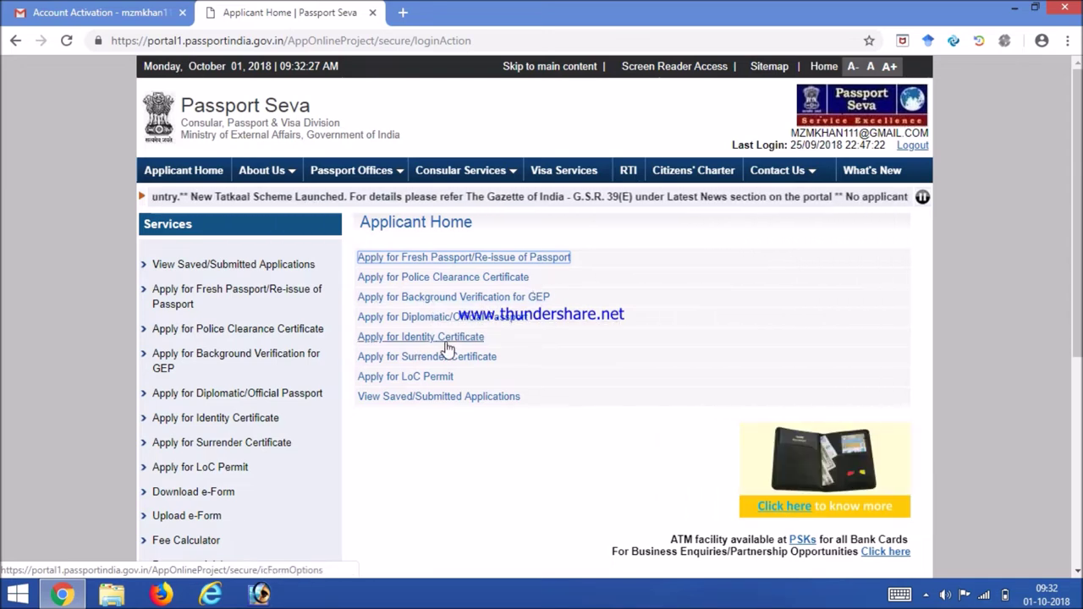
click(449, 258)
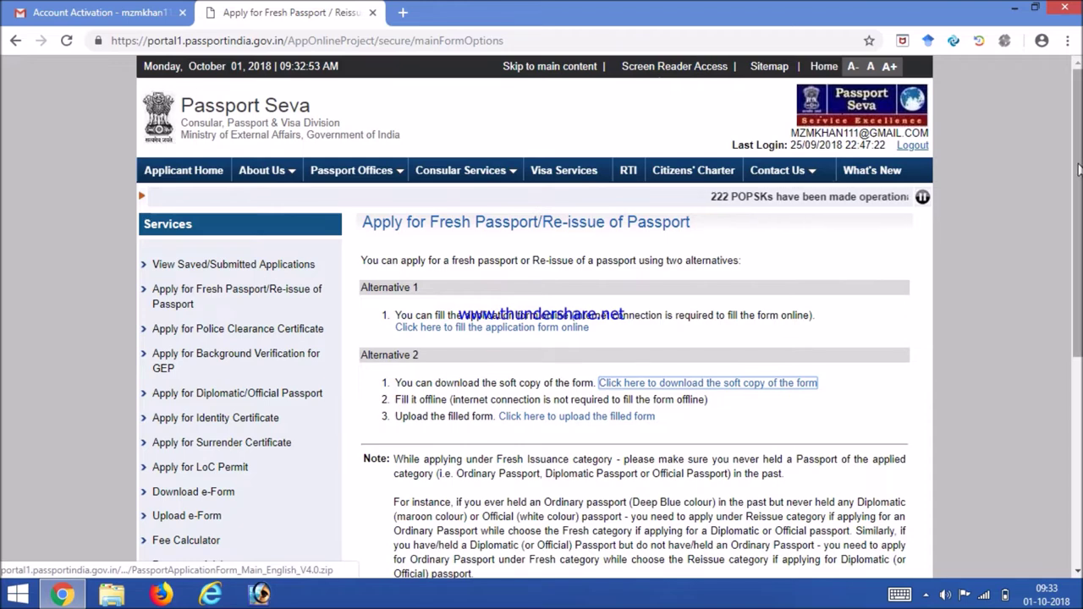
Step: Scroll down to Alternative 1 (fill online) and Alternative 2 (offline upload)
scroll(1079, 165, down, 1)
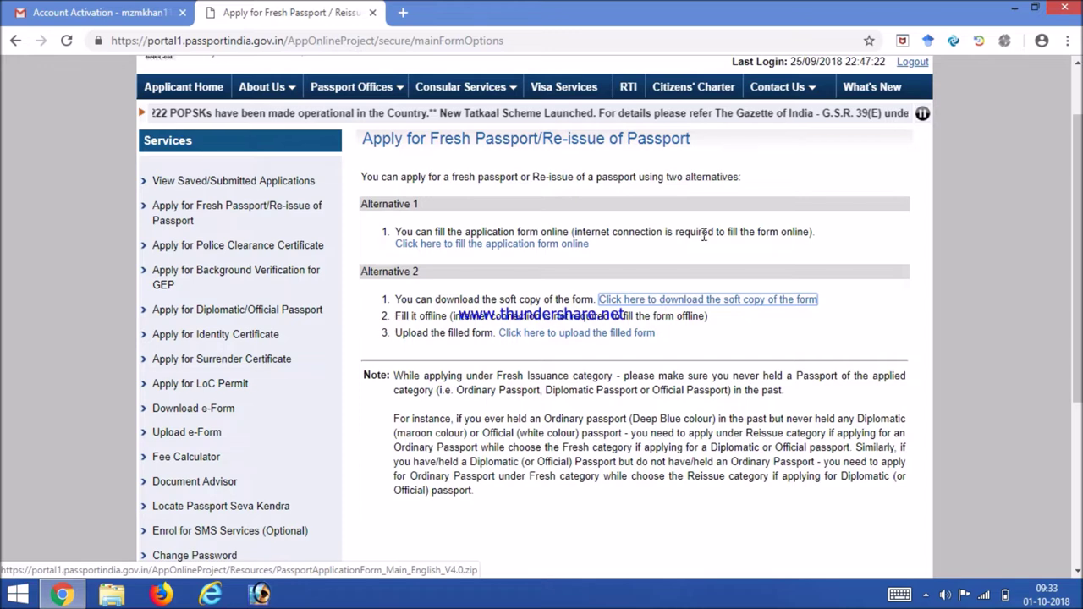
Step: Fill the form online, selecting state Madhya Pradesh and district Bhopal
click(453, 246)
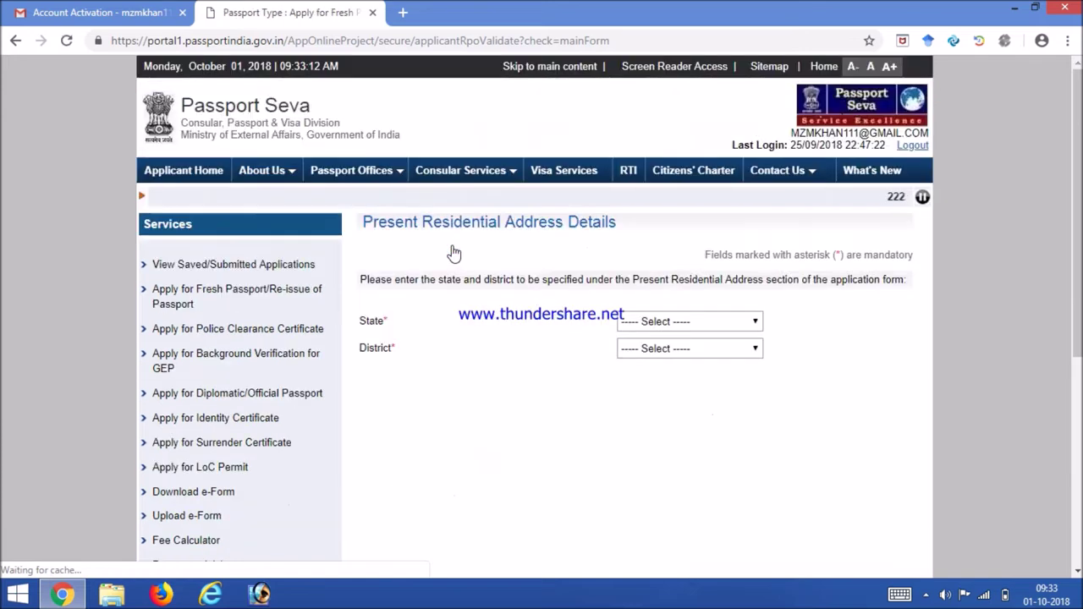
click(716, 324)
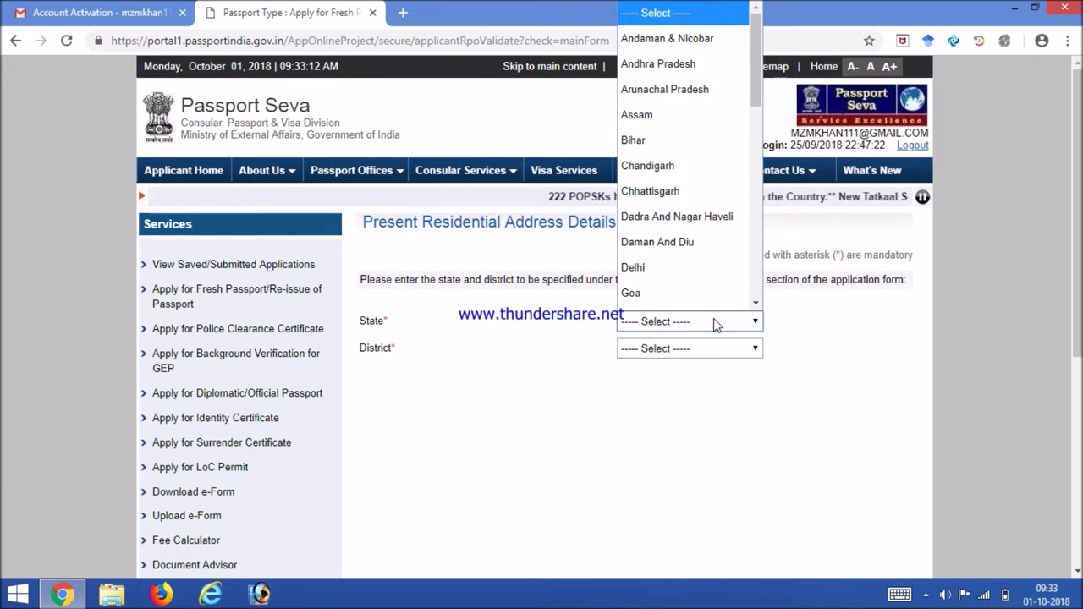
scroll(702, 298, down, 3)
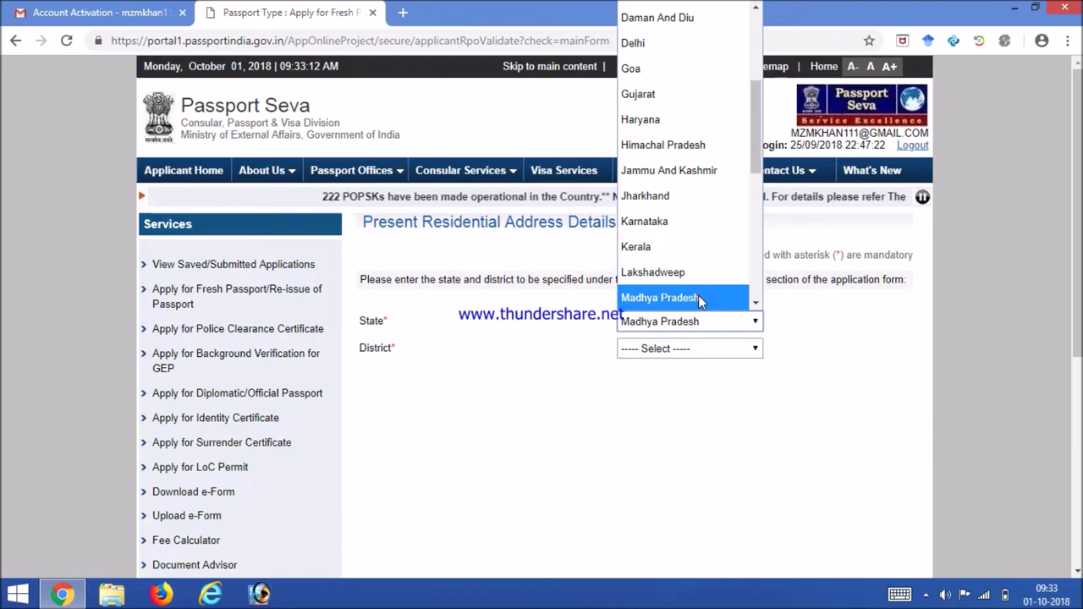
click(701, 297)
click(699, 352)
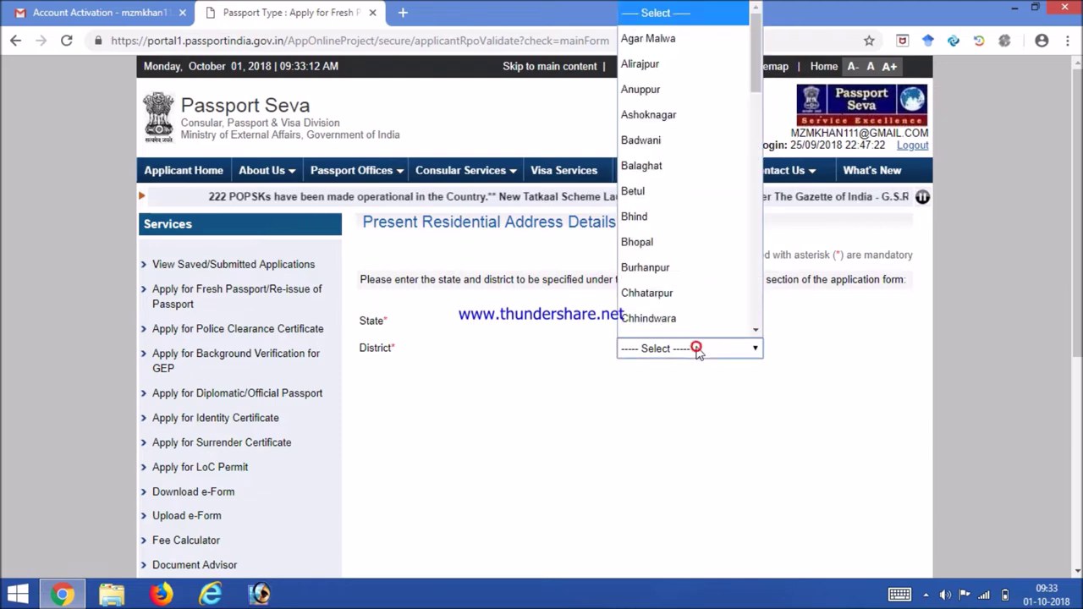
click(637, 243)
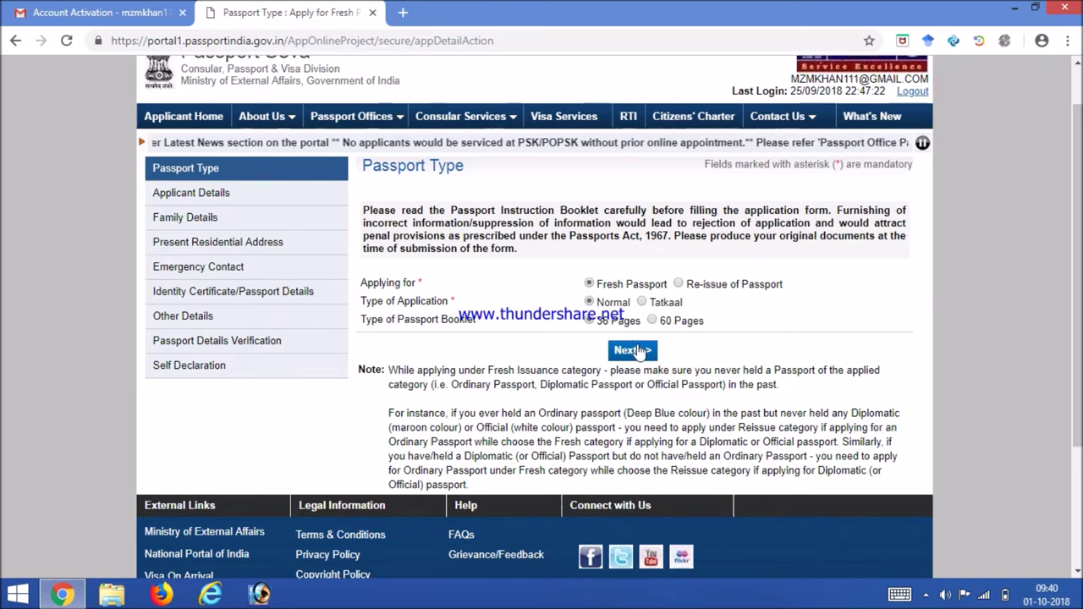
Step: Move on to Applicant Details, scroll through it and keep Employment Type as Private
click(631, 353)
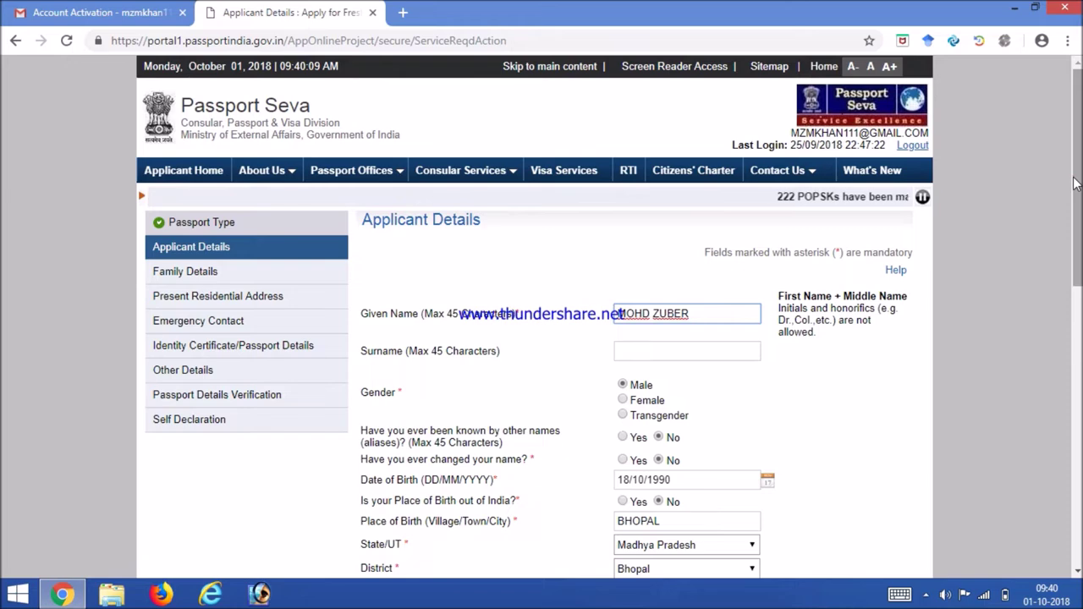
drag(1074, 184, 1078, 248)
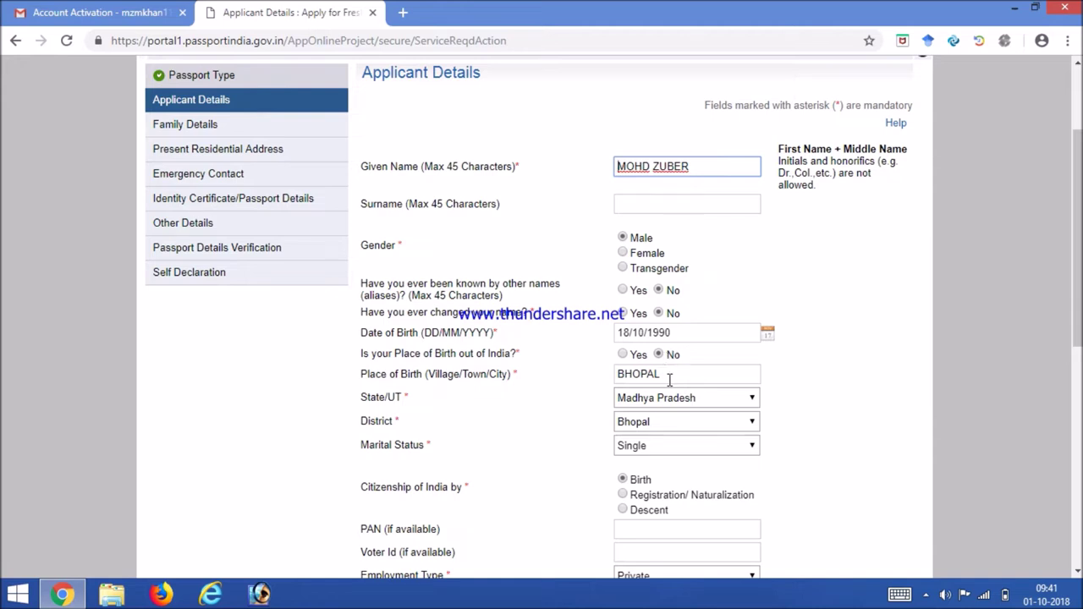
scroll(1080, 262, down, 2)
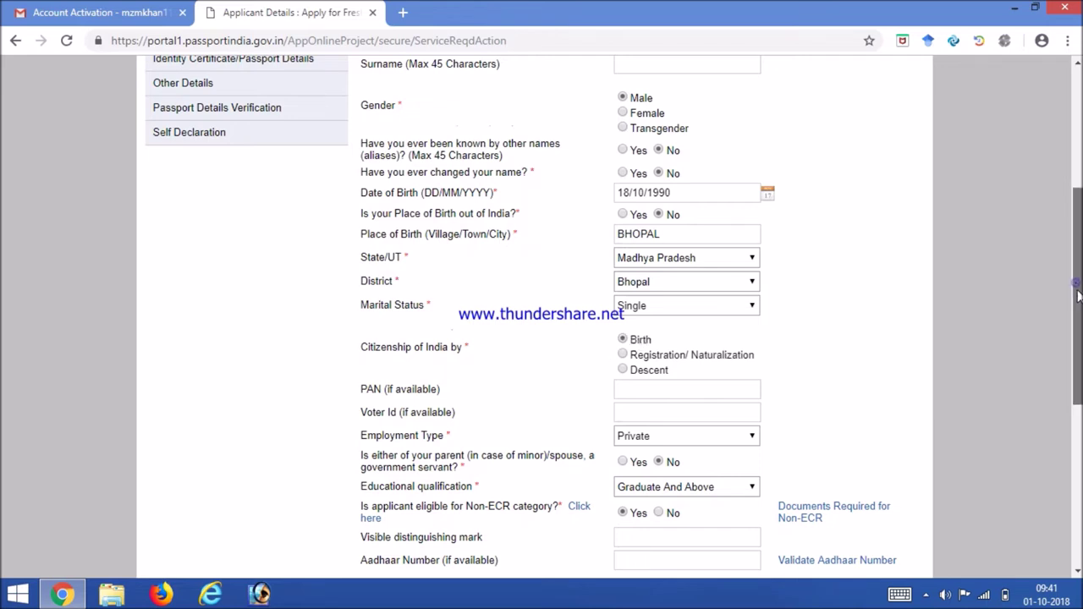
scroll(1077, 294, down, 2)
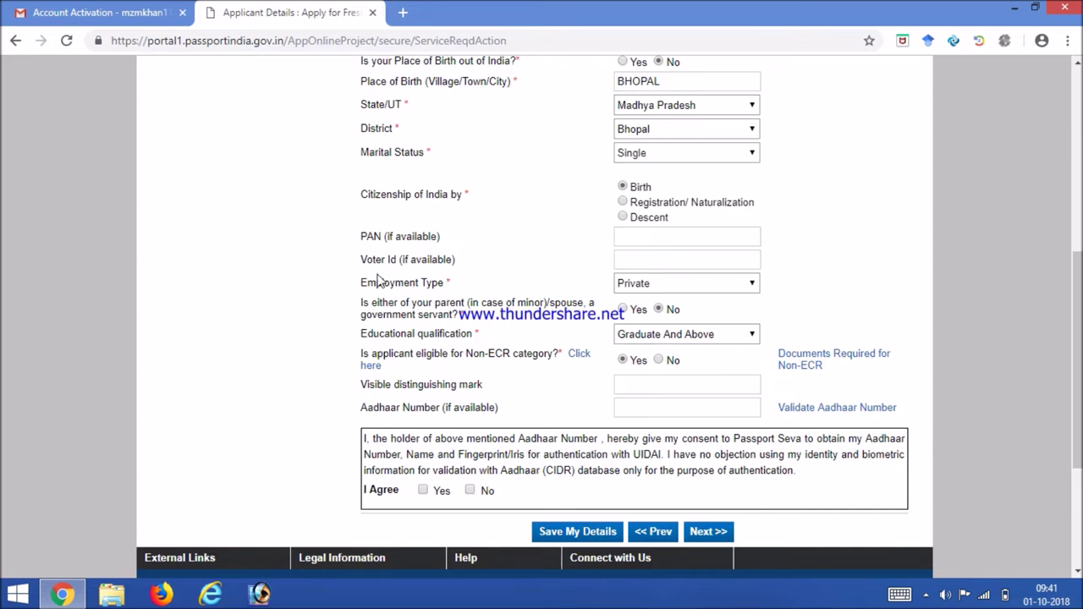
click(656, 288)
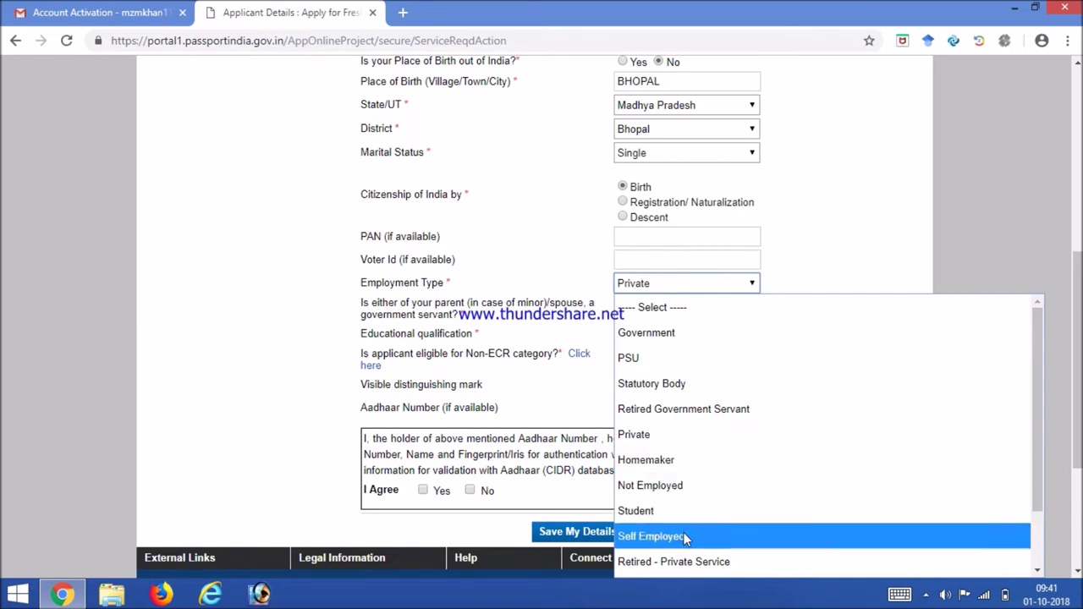
click(663, 437)
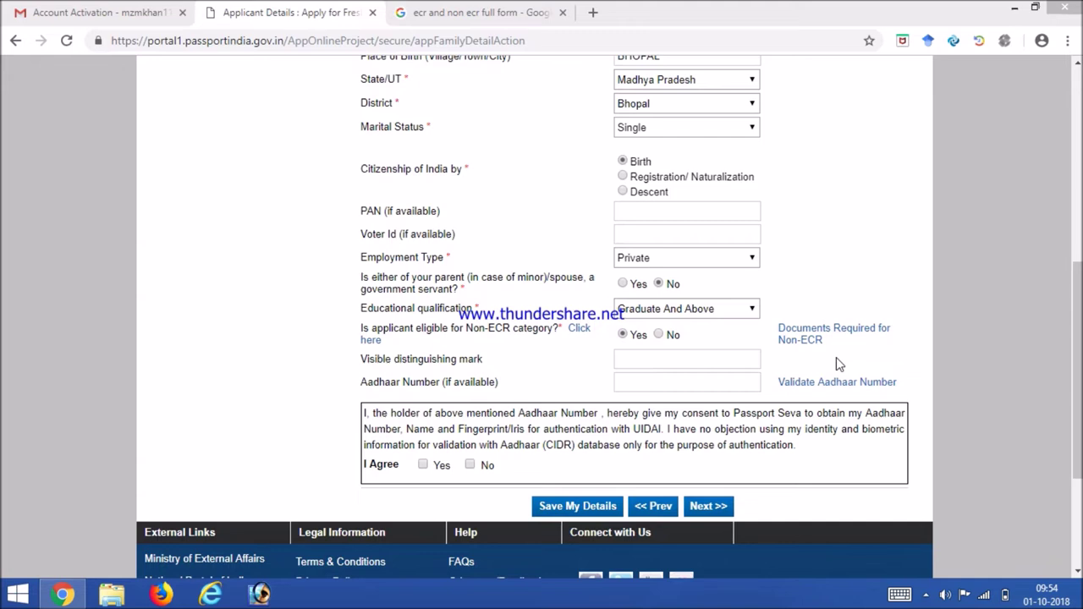
Step: Save the Applicant Details and Family Details pages to reach the address step
click(699, 509)
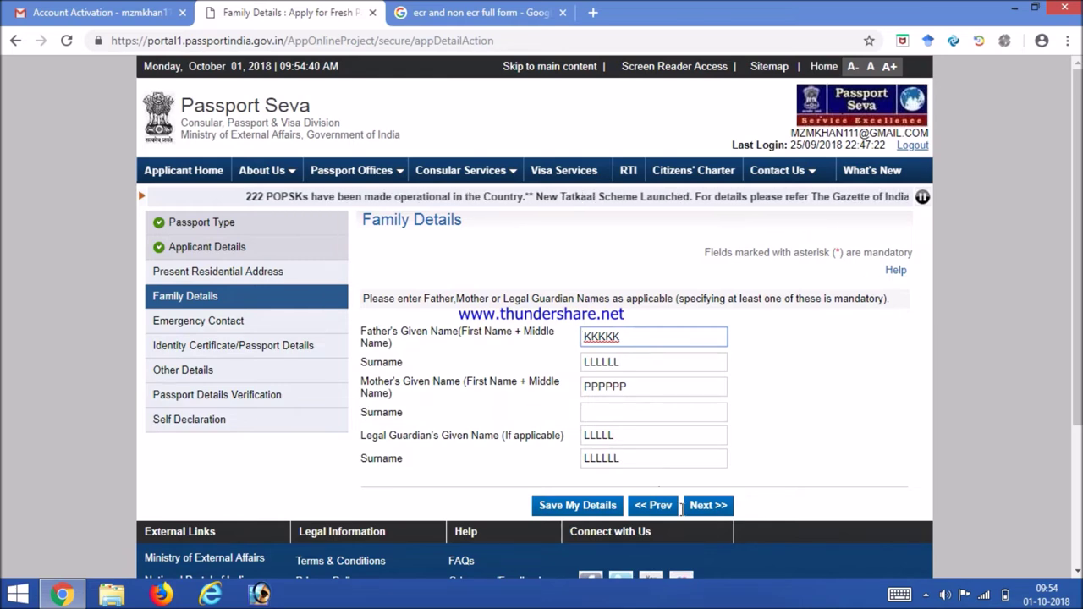
click(698, 512)
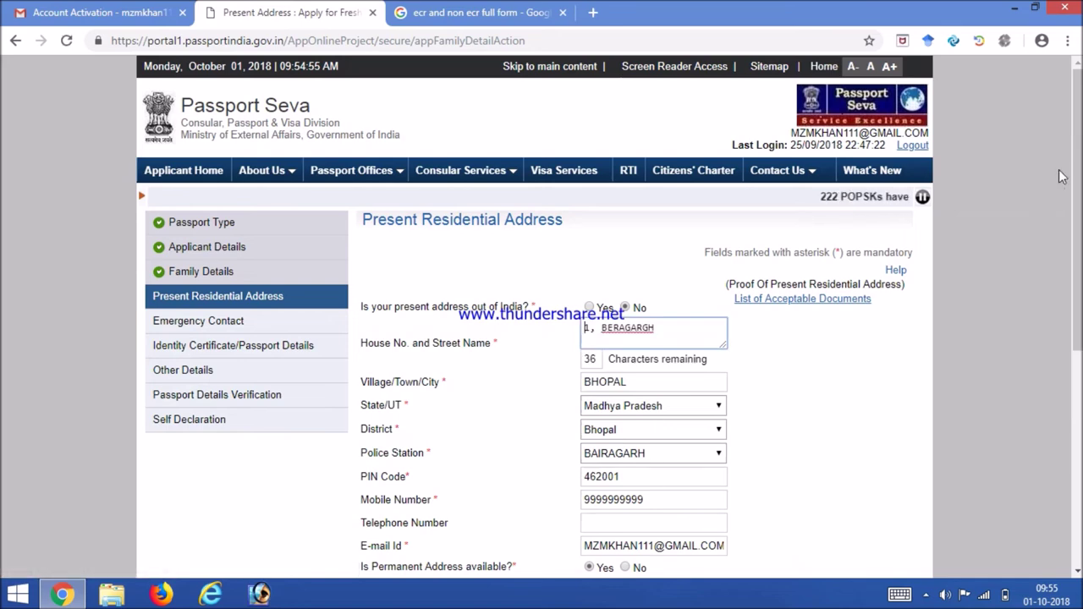
Step: Scroll through the filled Bhopal address, closing the accidentally opened Windows charms bar
scroll(1079, 146, down, 2)
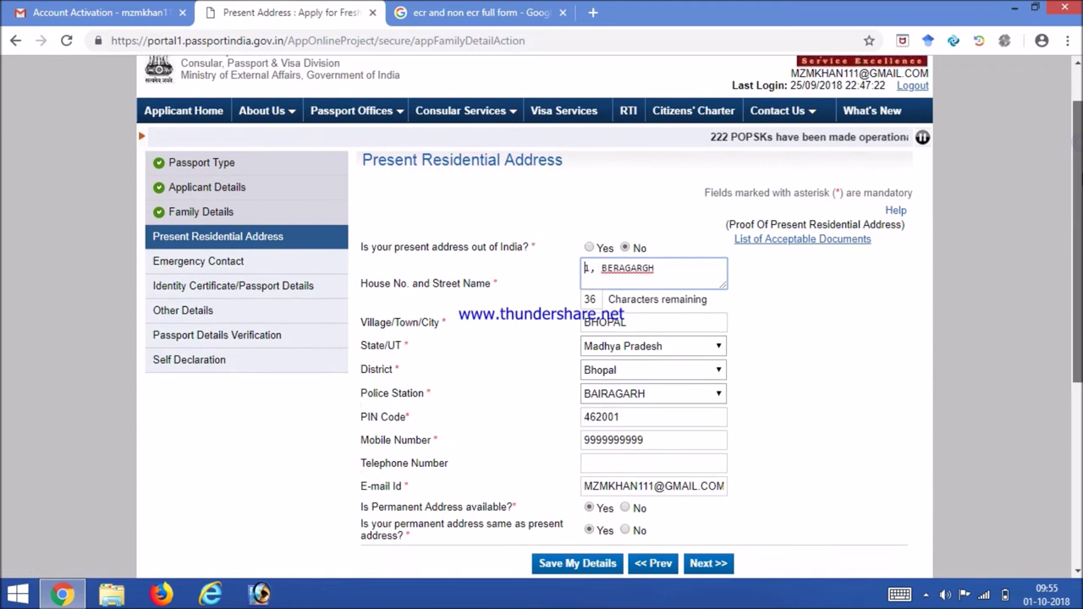
key(super+c)
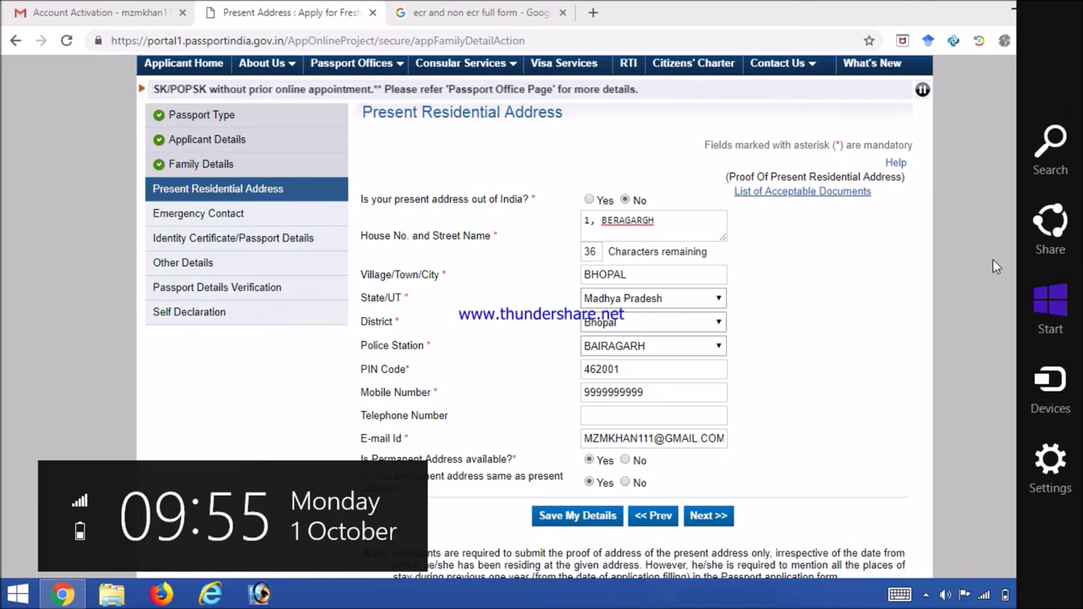
click(896, 289)
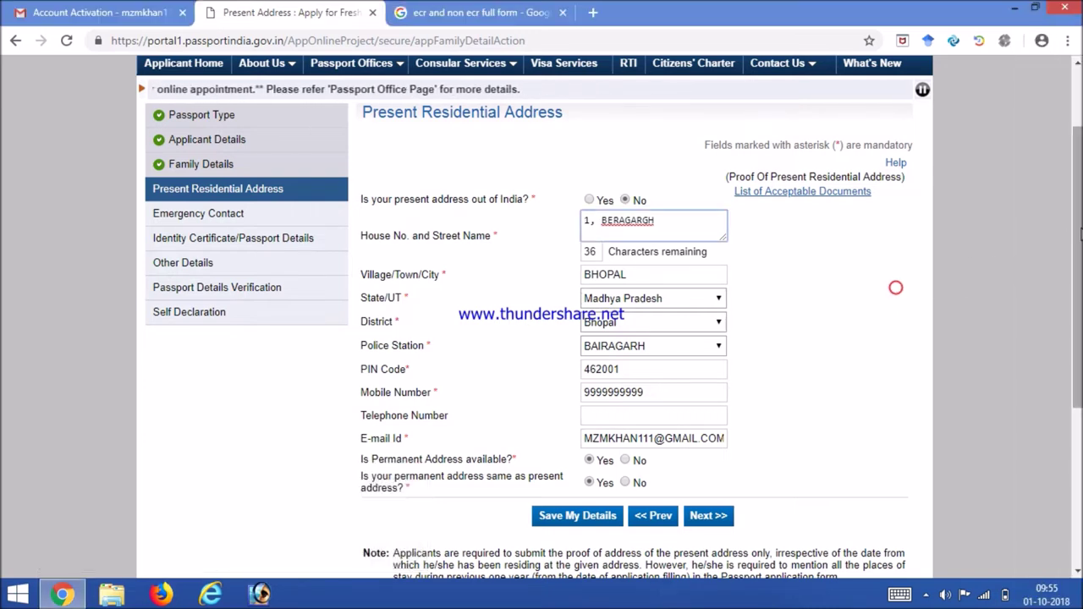
scroll(1072, 240, down, 1)
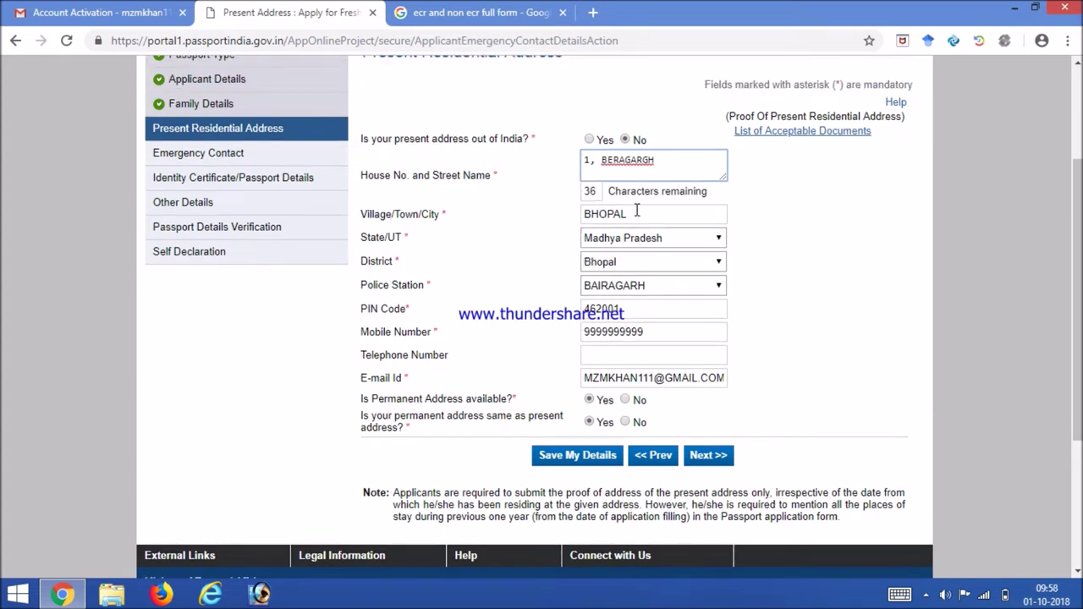
Step: Submit the Present Residential Address and confirm the fixed-RPO warning with OK
click(699, 458)
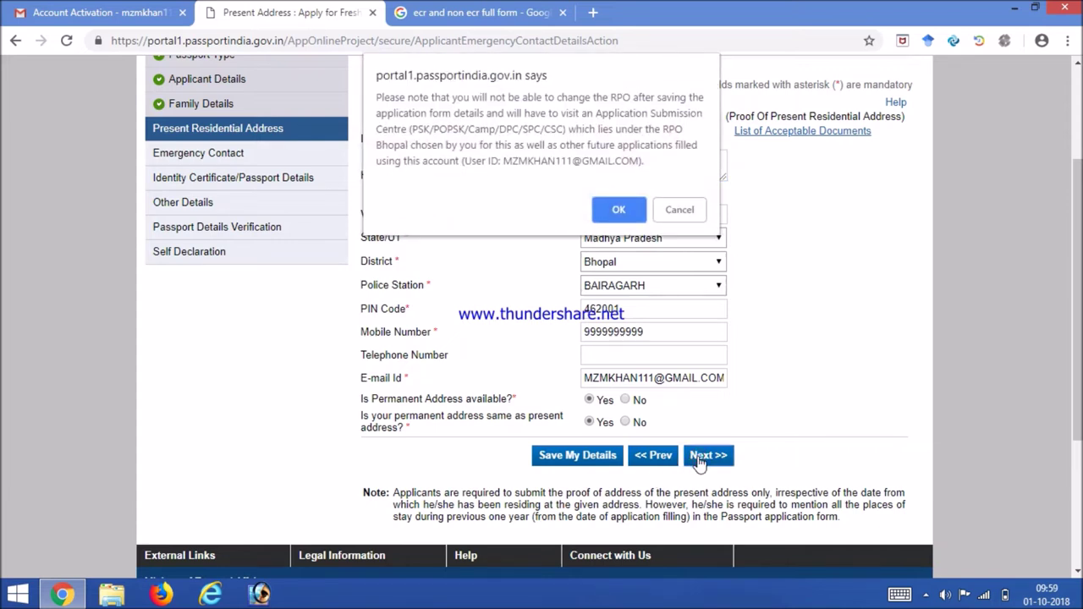
click(613, 212)
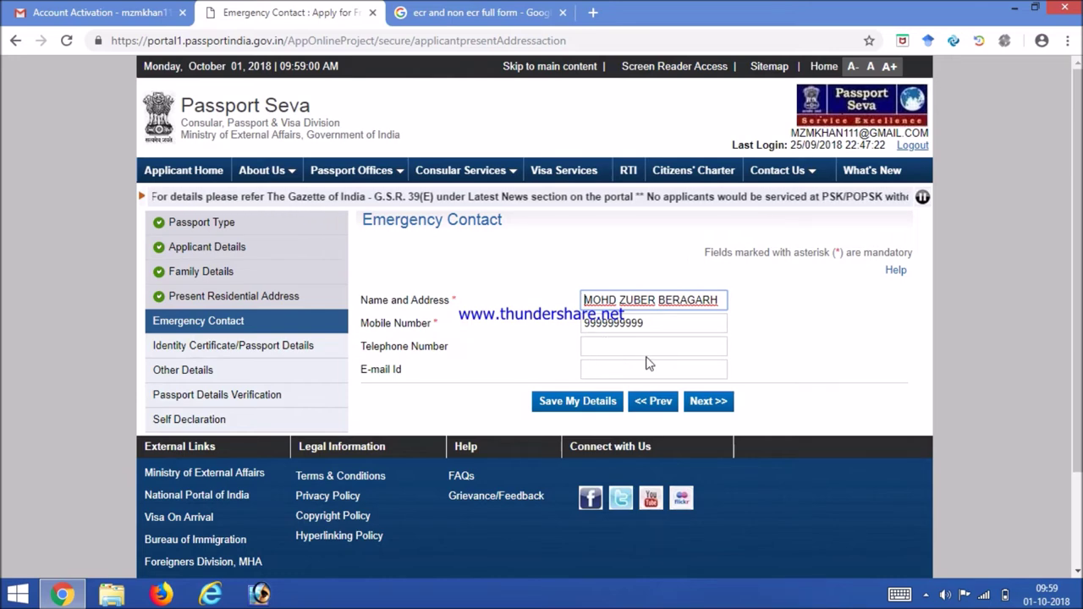
Step: Submit the filled Emergency Contact name, address and mobile number
click(699, 405)
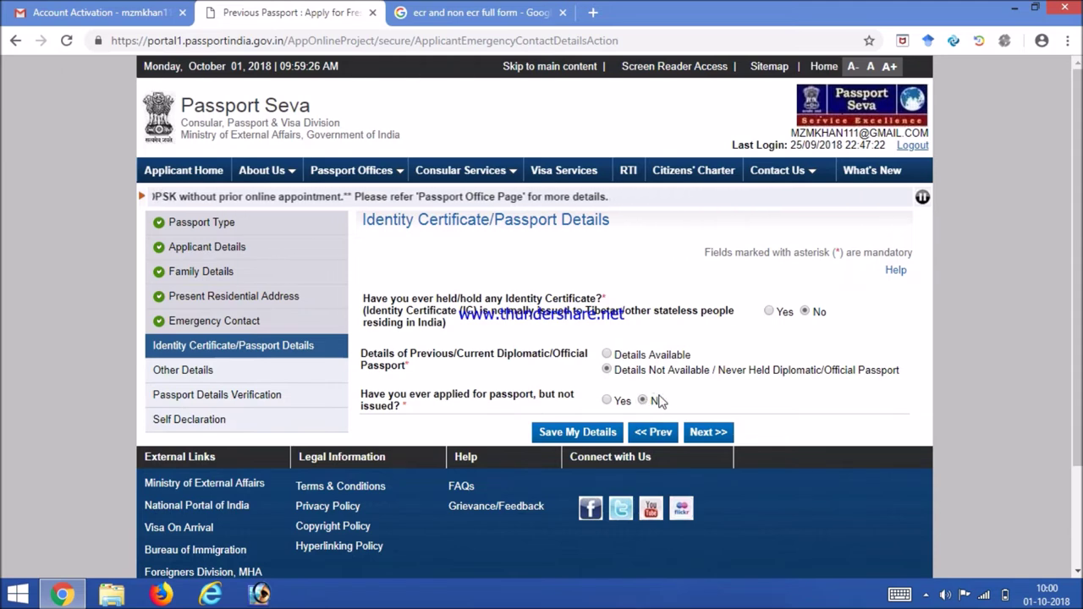
Step: Submit Identity Certificate/Passport Details with No, Details Not Available, and No
click(703, 435)
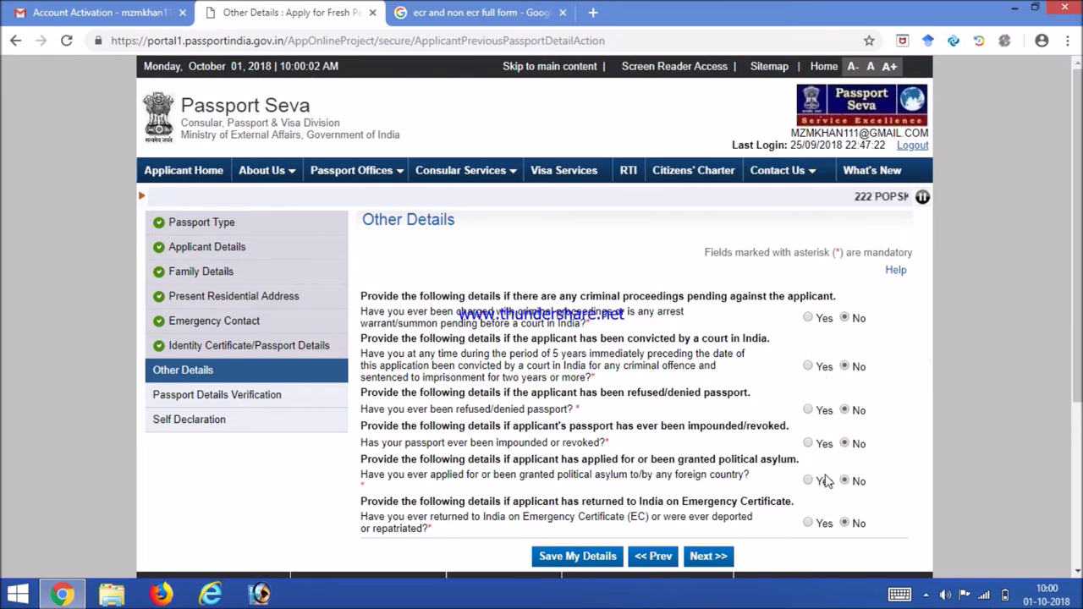
Step: Submit the Other Details section with No answered for every question
click(699, 558)
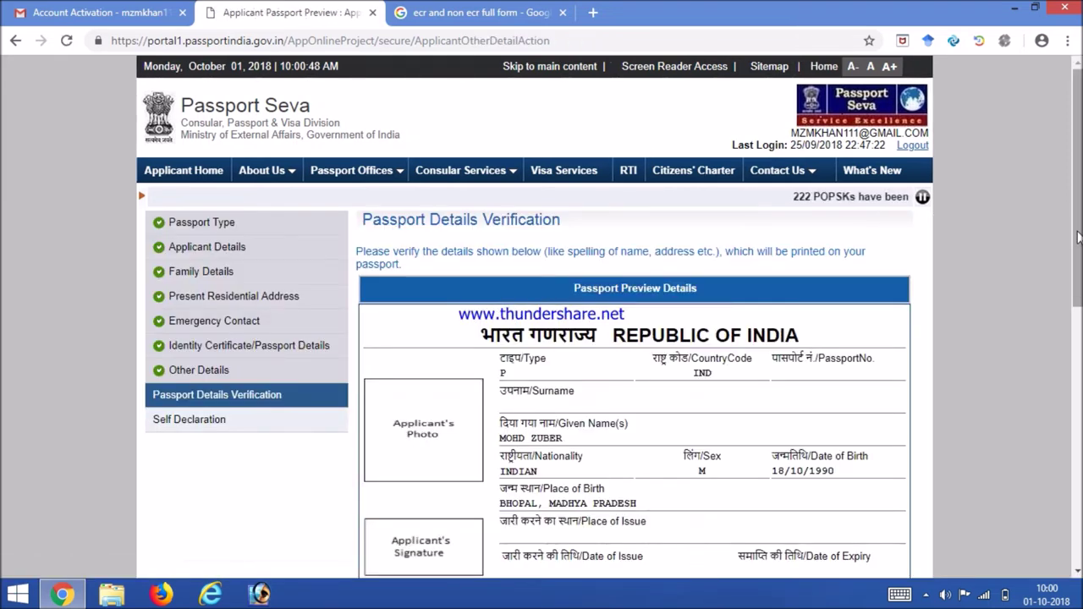
Step: Review the passport preview from name and birth details down to address, then continue to Self Declaration
scroll(1078, 241, down, 2)
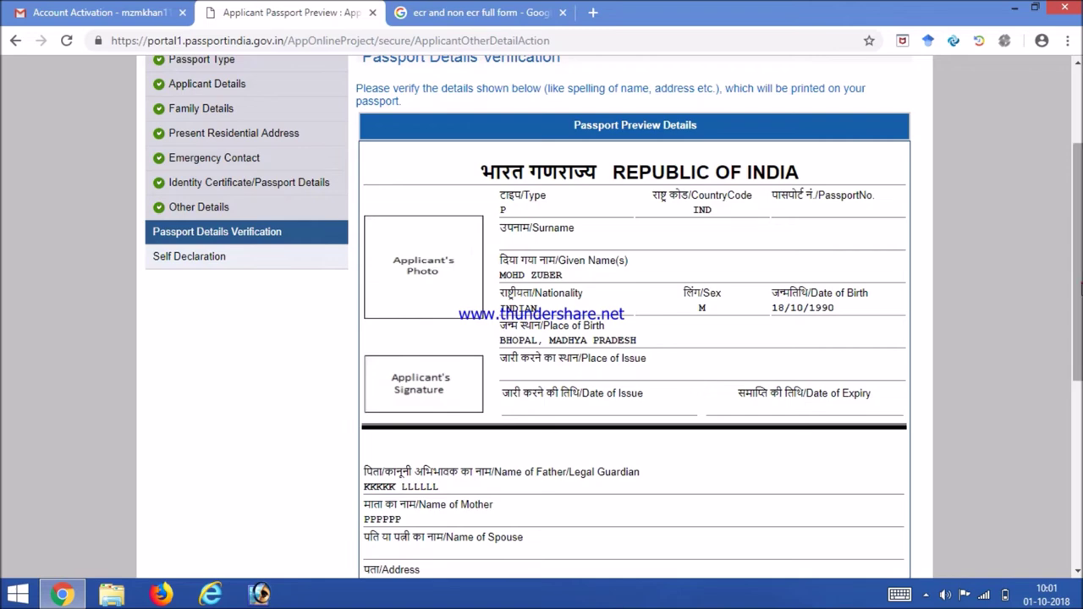
scroll(584, 293, down, 2)
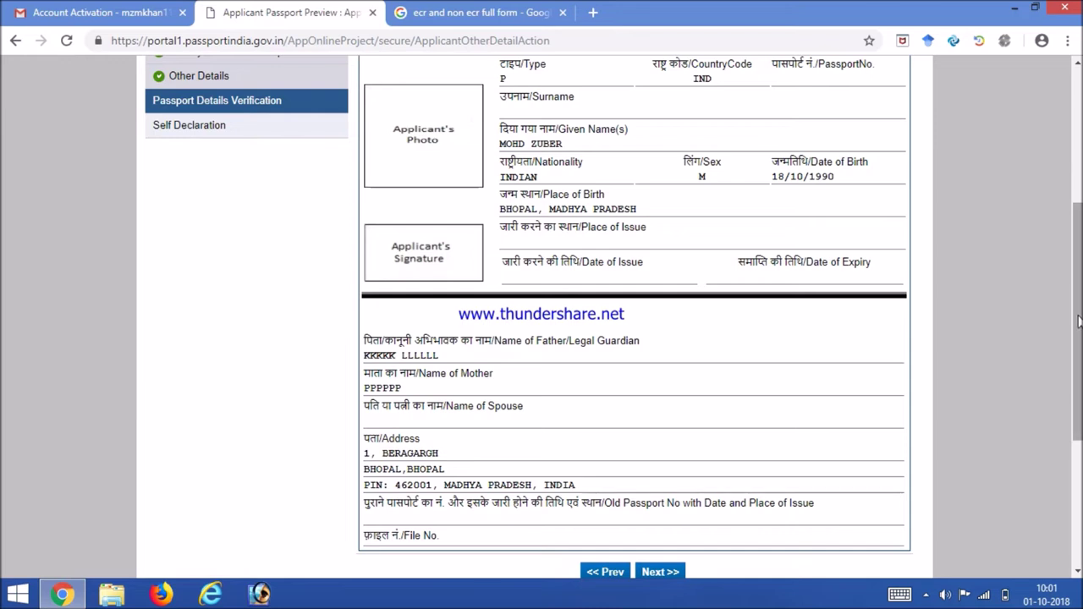
scroll(1078, 320, down, 2)
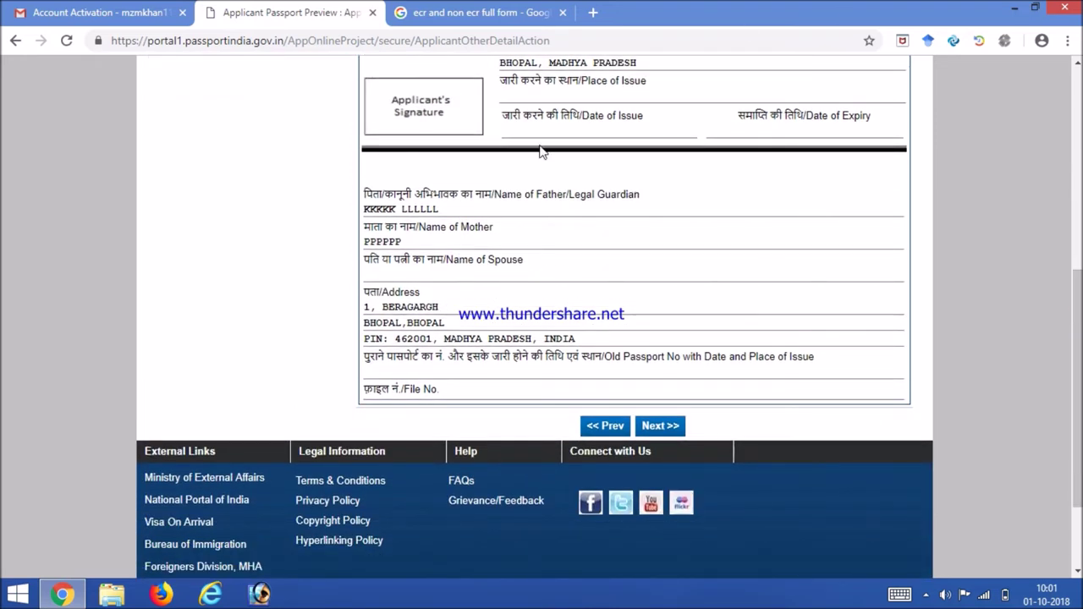
click(659, 425)
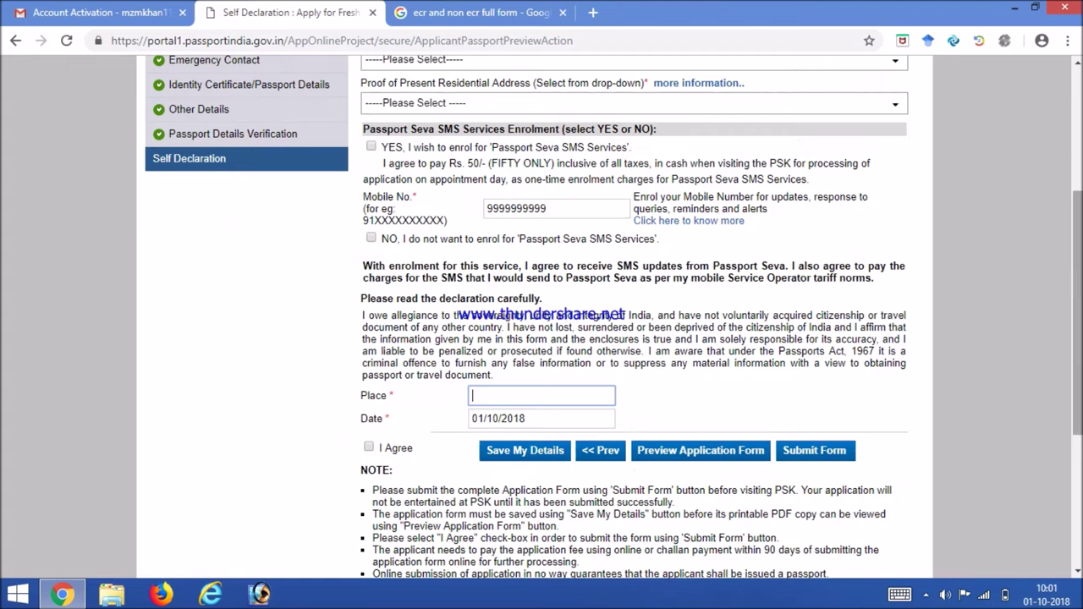
Step: Scroll up to the Self Declaration heading and the Proof of Birth drop-down
drag(1077, 313, 1077, 251)
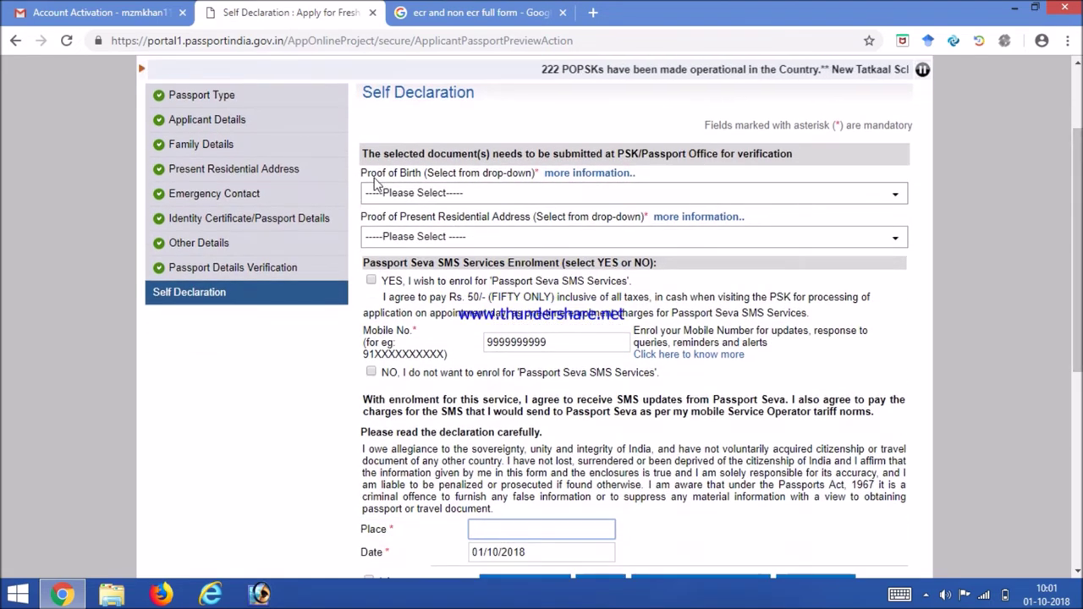